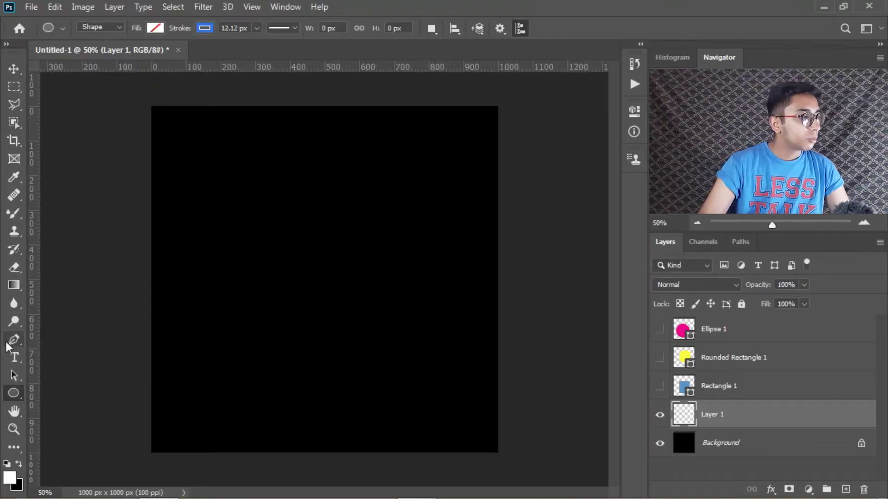
Choose the Pen Tool in Shape mode and place the first anchor, starting a Shape 1 layer.
left_click_drag(12, 341, 66, 343)
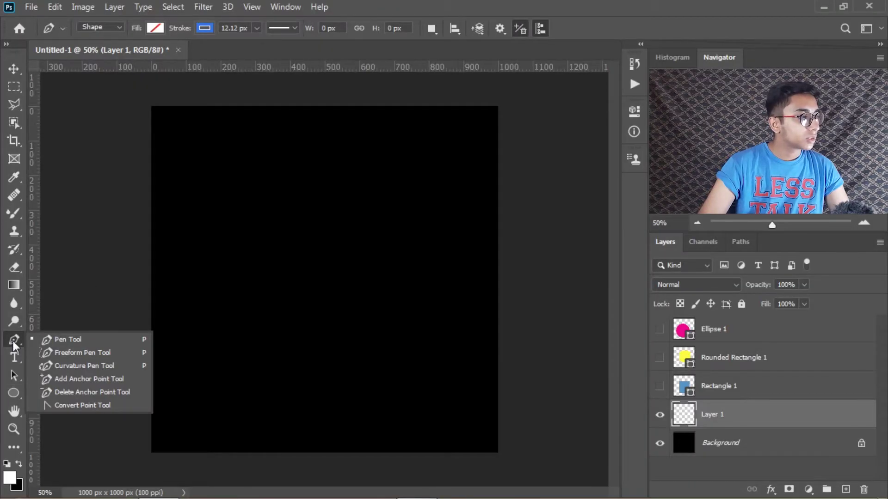
left_click(66, 343)
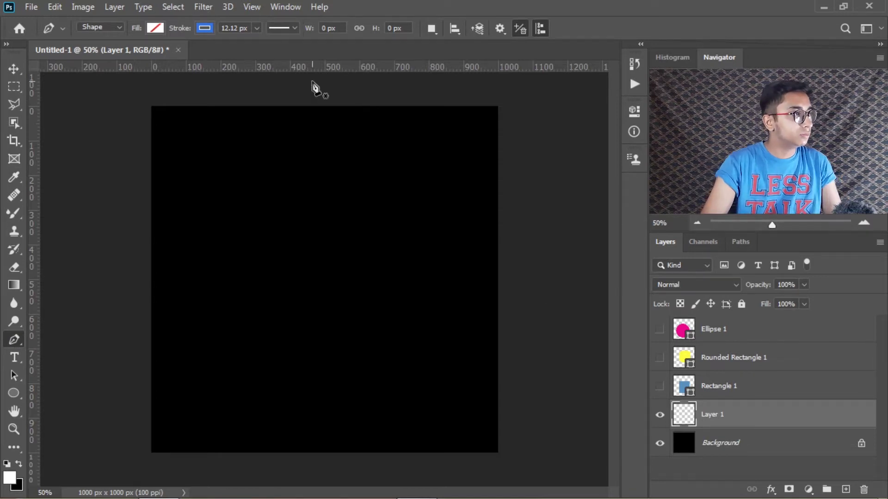
left_click(105, 27)
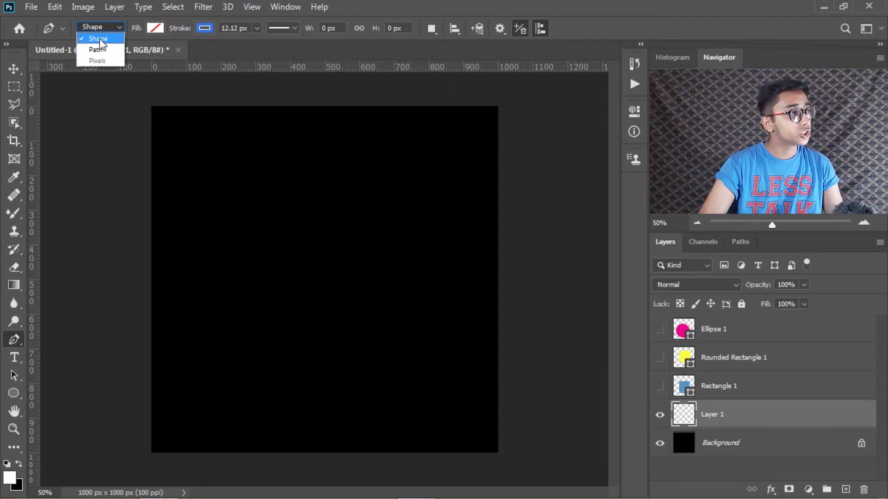
left_click(99, 38)
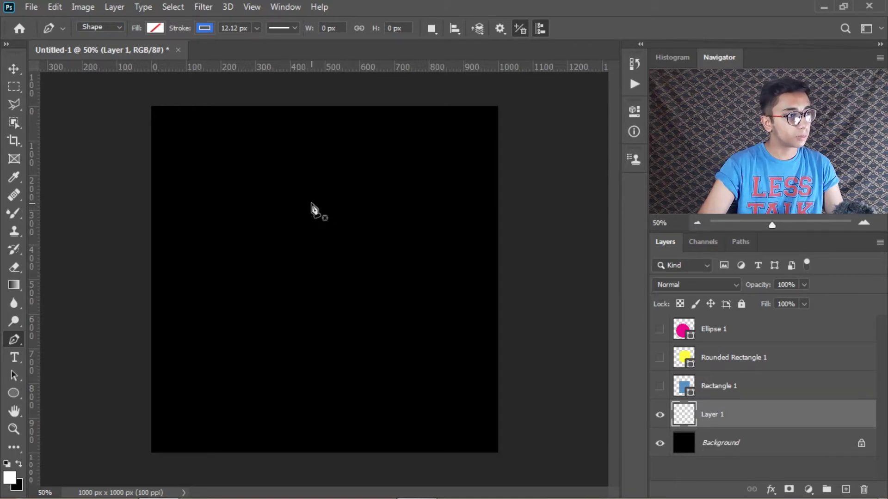
left_click(312, 199)
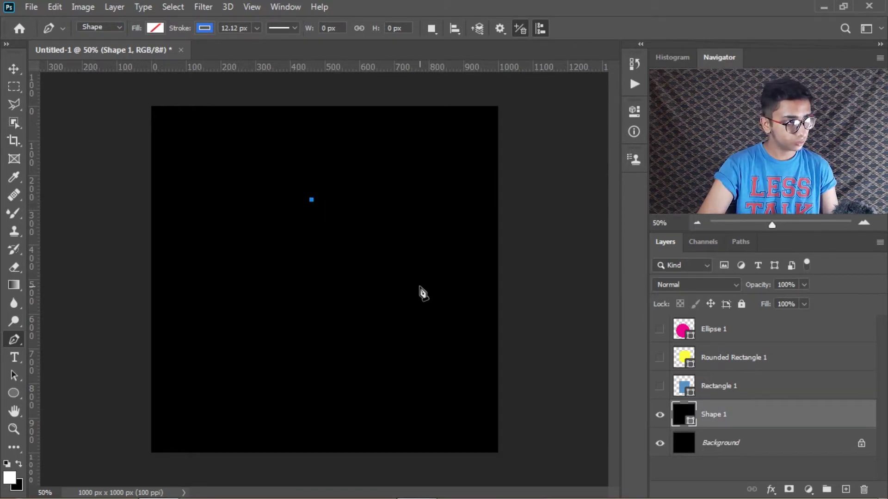
Drag three curved anchors to close a rounded blob outline with a 12.12 px blue stroke.
left_click_drag(419, 286, 426, 384)
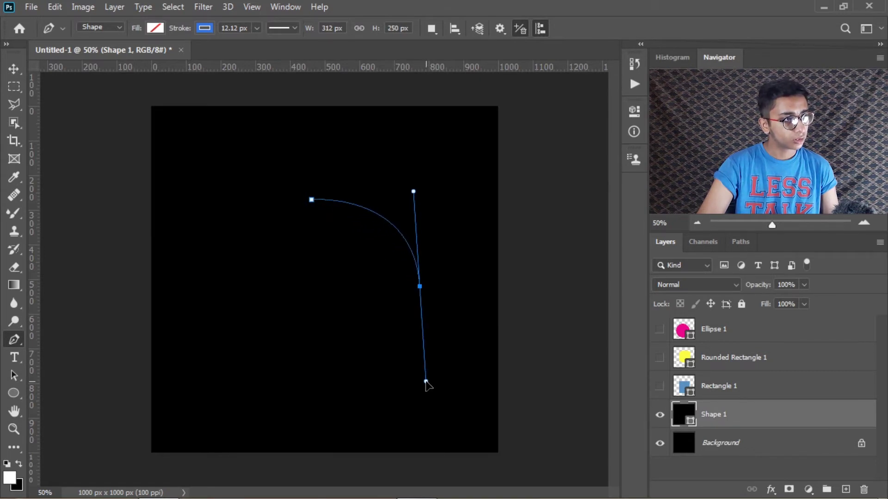
left_click_drag(310, 370, 267, 371)
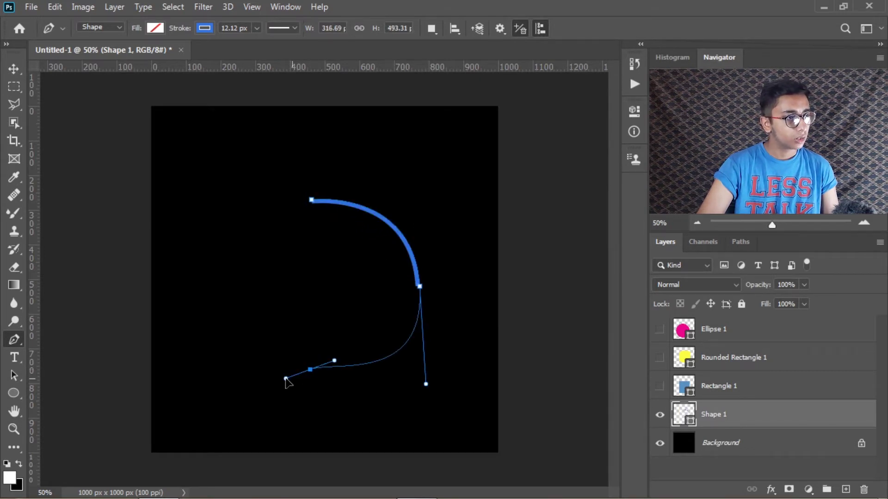
mouse_move(265, 259)
left_mouse_down()
mouse_move(285, 180)
mouse_move(365, 199)
left_mouse_up()
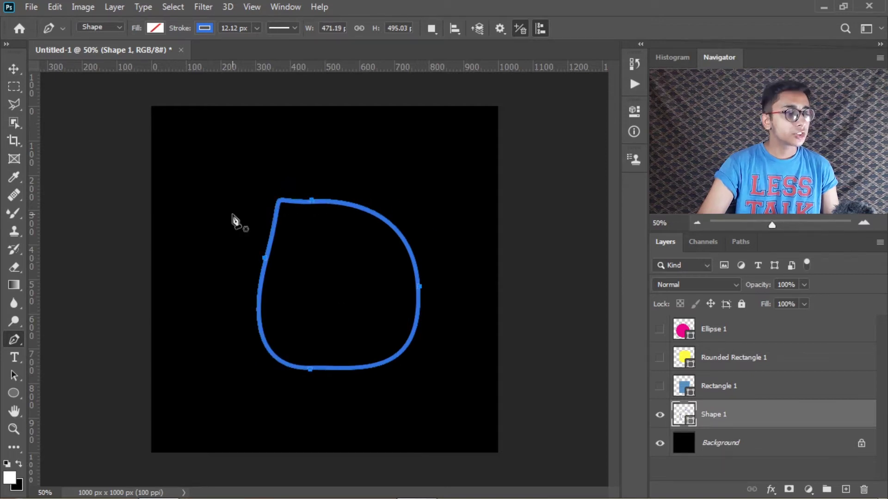
Give the rounded shape a black fill and a yellow stroke 2.21 px wide.
left_click(156, 27)
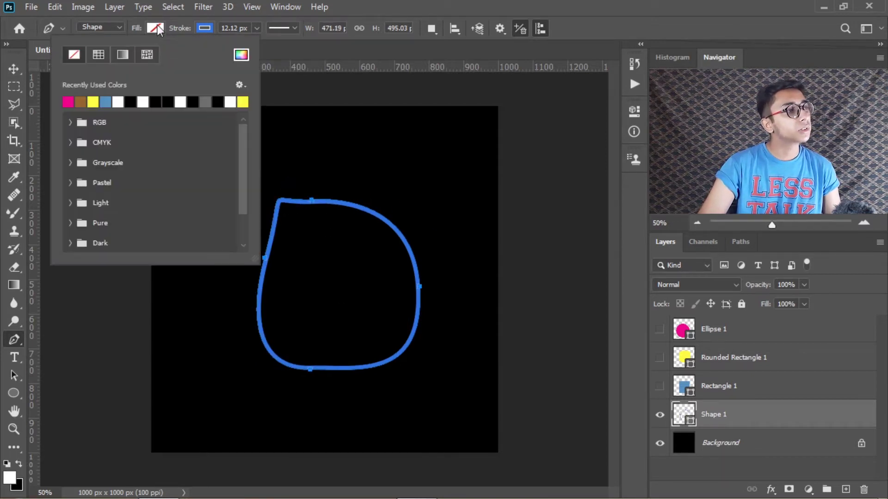
left_click(146, 101)
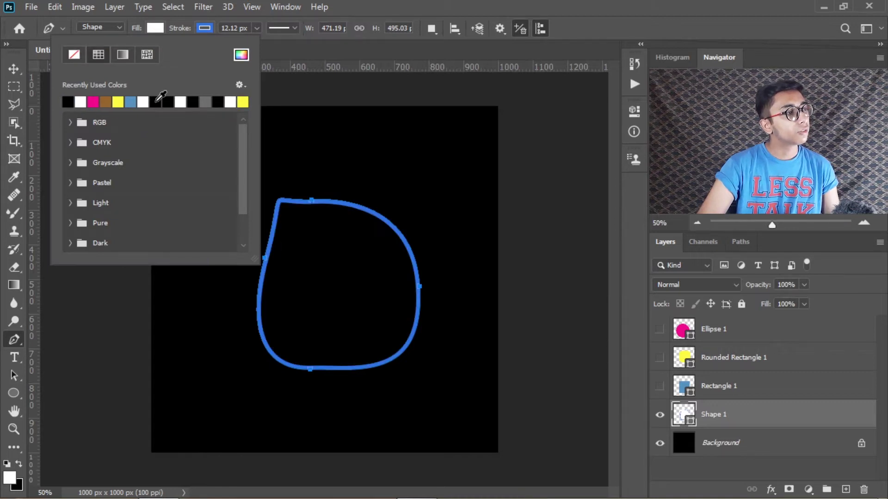
left_click(204, 28)
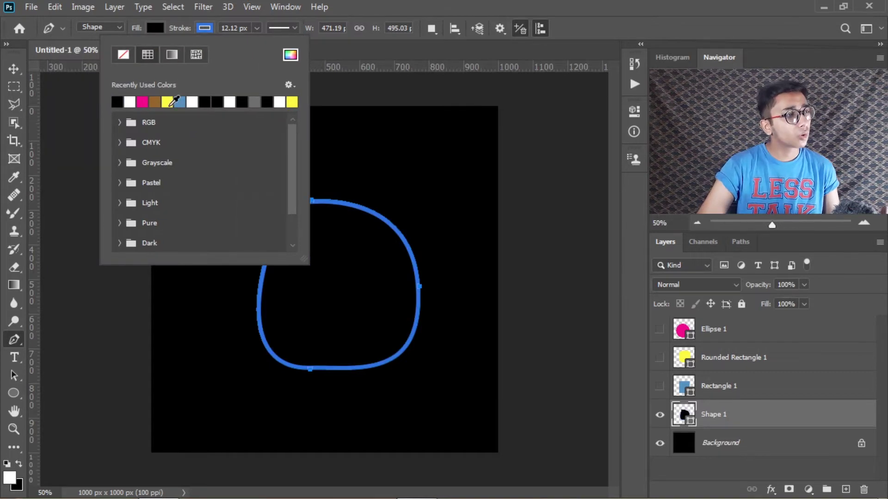
left_click(167, 101)
left_click(257, 28)
mouse_move(256, 45)
left_mouse_down()
mouse_move(265, 44)
mouse_move(260, 58)
mouse_move(290, 61)
mouse_move(240, 55)
mouse_move(249, 53)
left_mouse_up()
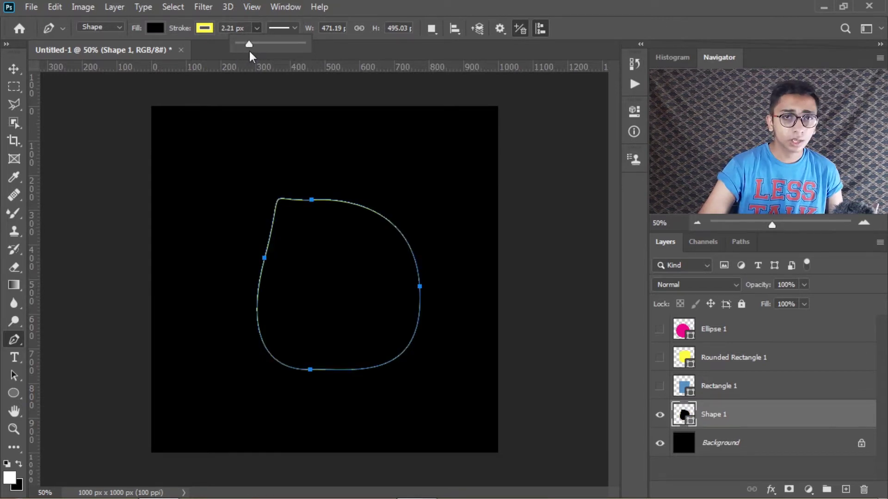
Make the yellow outline dashed and thicken it to 21.96 px.
left_click(280, 29)
left_click(267, 98)
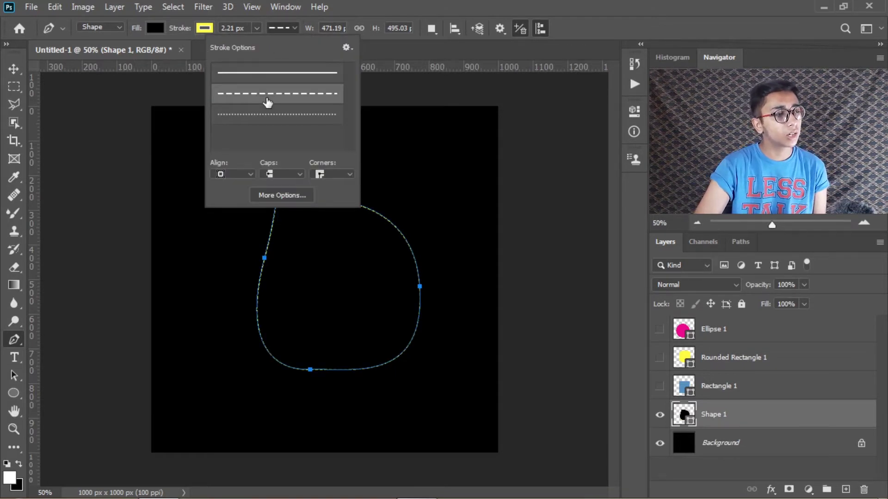
left_click(257, 28)
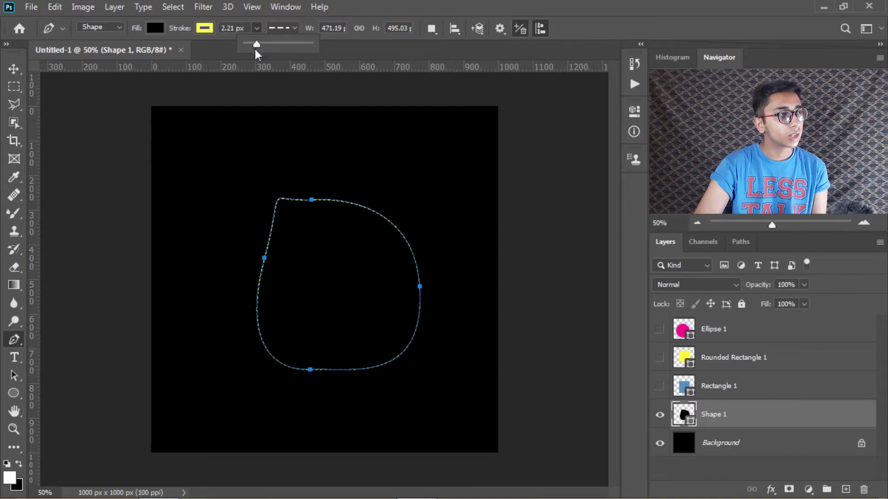
left_click_drag(258, 48, 273, 44)
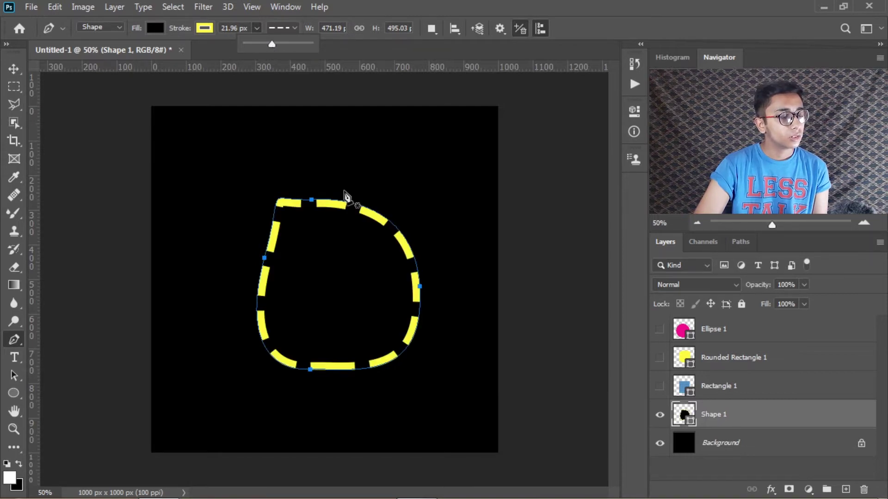
Try a dotted stroke, return it to solid, then delete the Shape 1 layer.
left_click(288, 28)
left_click(285, 112)
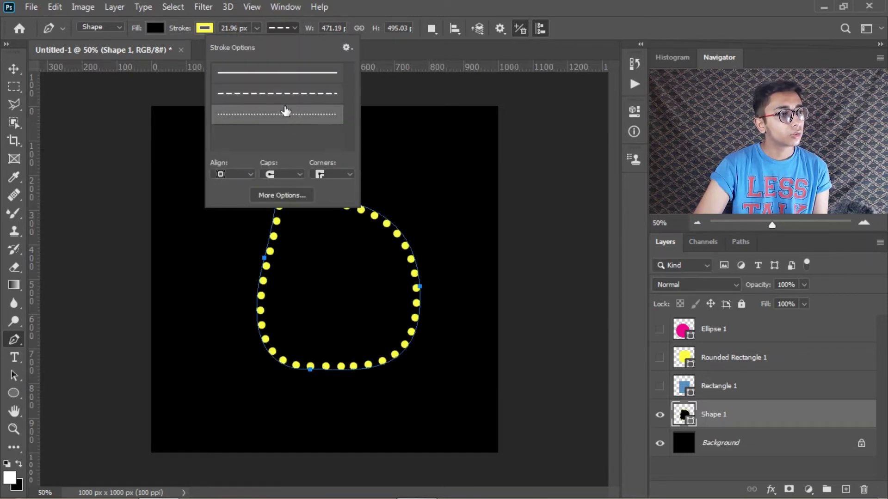
left_click(282, 82)
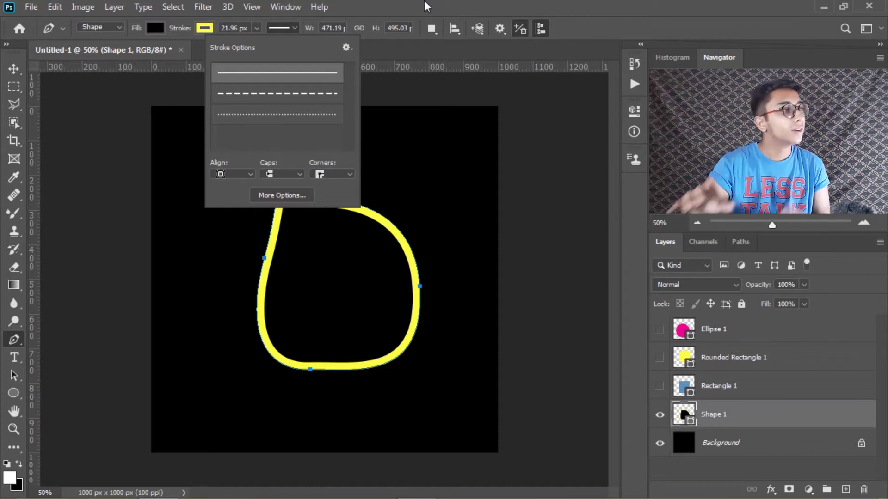
left_click(434, 7)
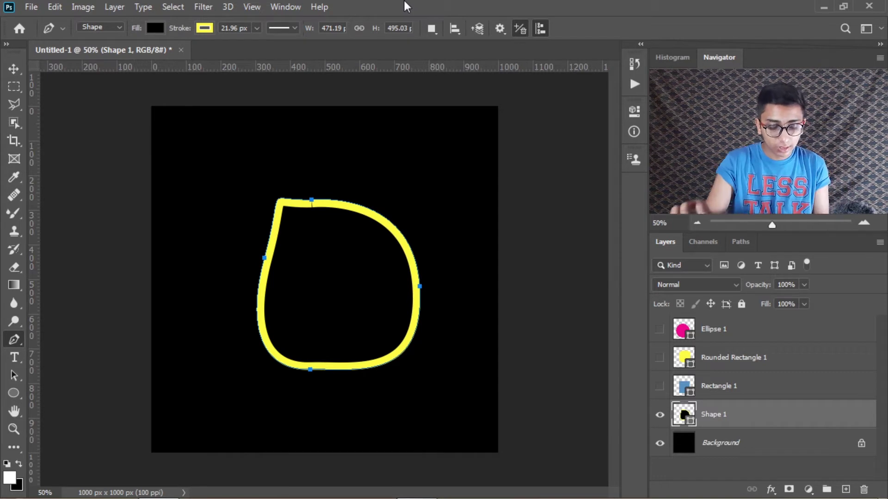
key("Delete")
Rasterize Rectangle 1, Rounded Rectangle 1 and Ellipse 1, then make Rectangle 1 visible again.
right_click(712, 391)
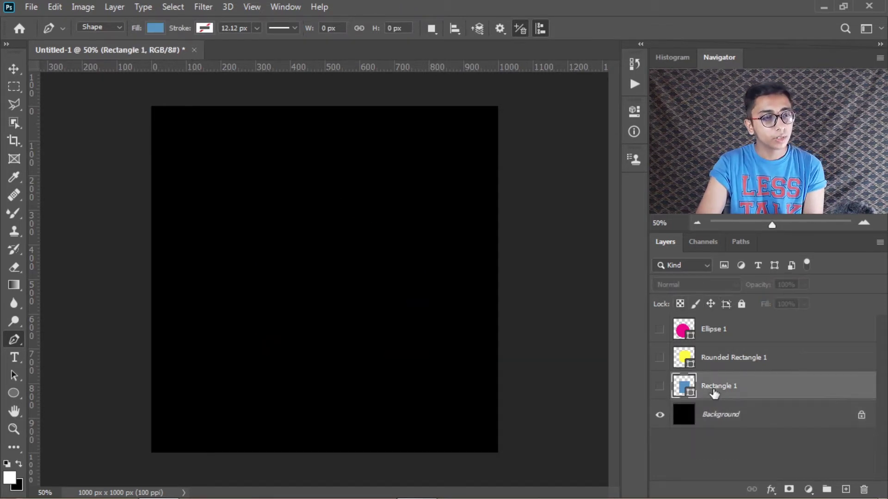
left_click(595, 214)
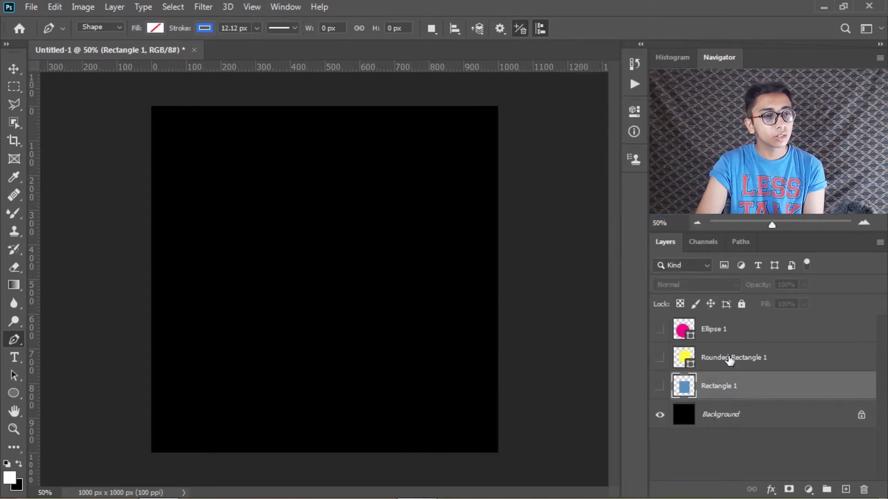
right_click(727, 358)
left_click(593, 216)
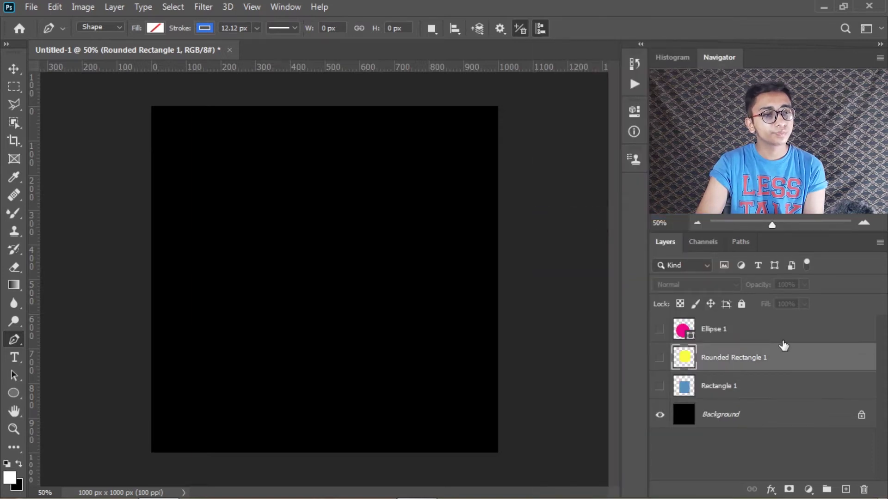
right_click(839, 329)
left_click(635, 214)
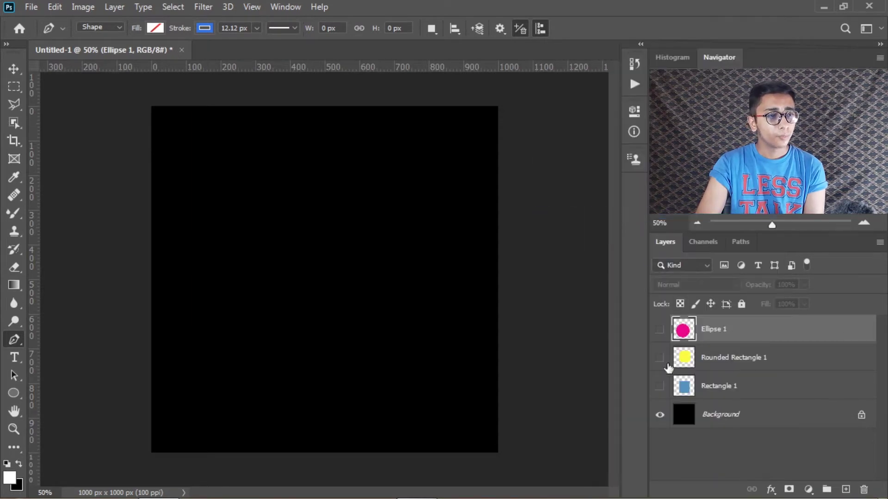
left_click(720, 394)
left_click(659, 386)
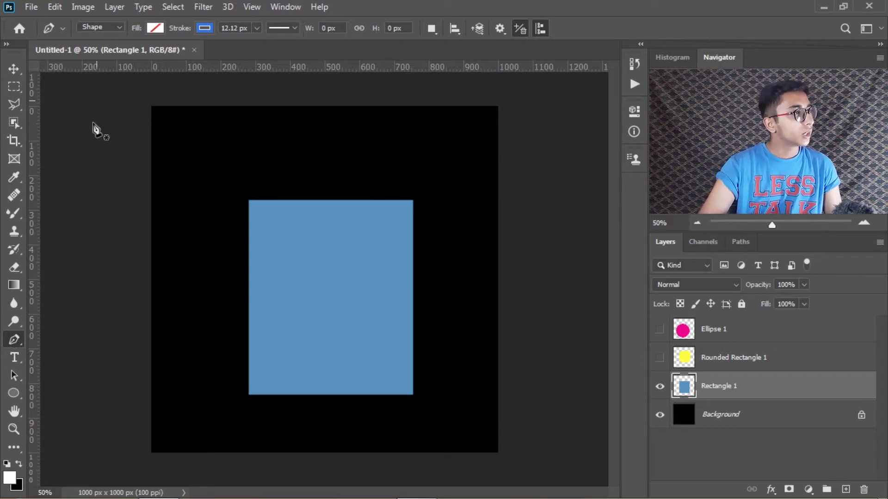
left_click(112, 29)
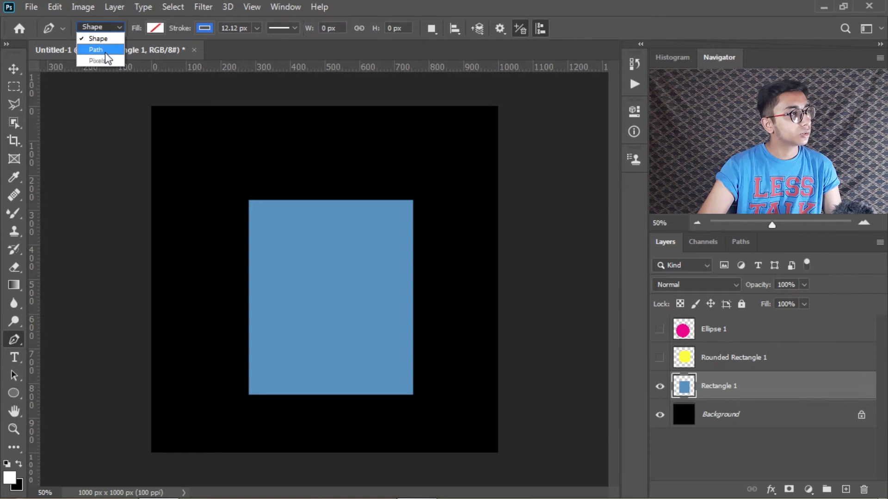
left_click(105, 51)
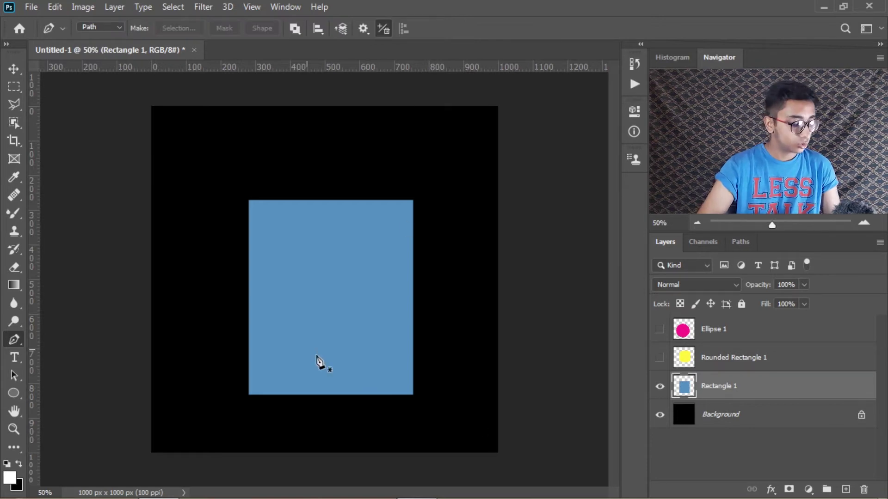
scroll(296, 354, "up", 2)
scroll(275, 348, "up", 2)
scroll(259, 176, "up", 1)
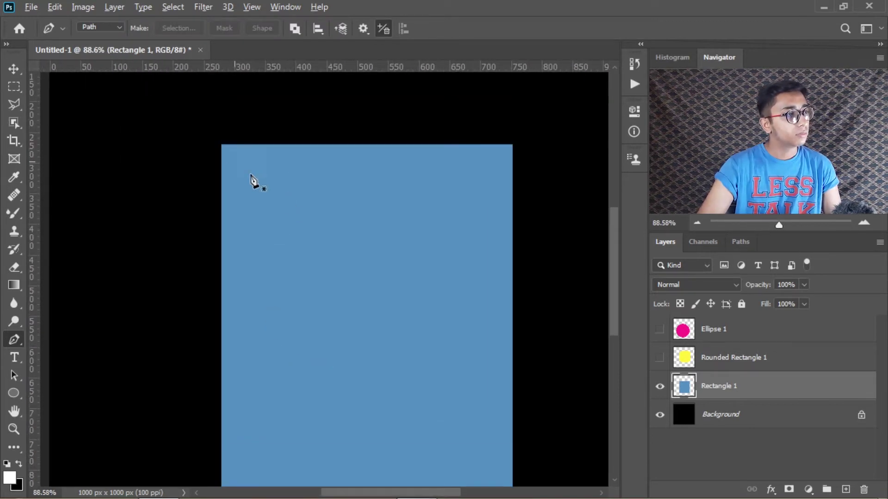
scroll(227, 149, "up", 2)
scroll(223, 145, "up", 3)
scroll(226, 148, "up", 3)
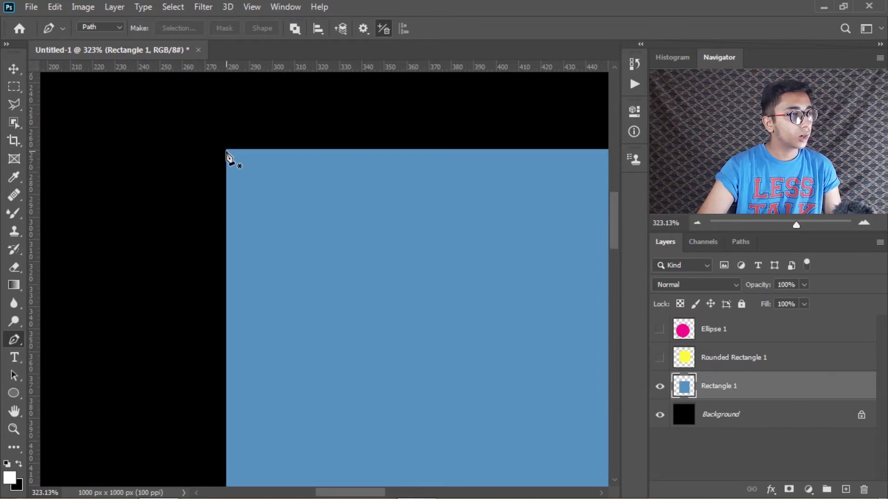
left_click(226, 148)
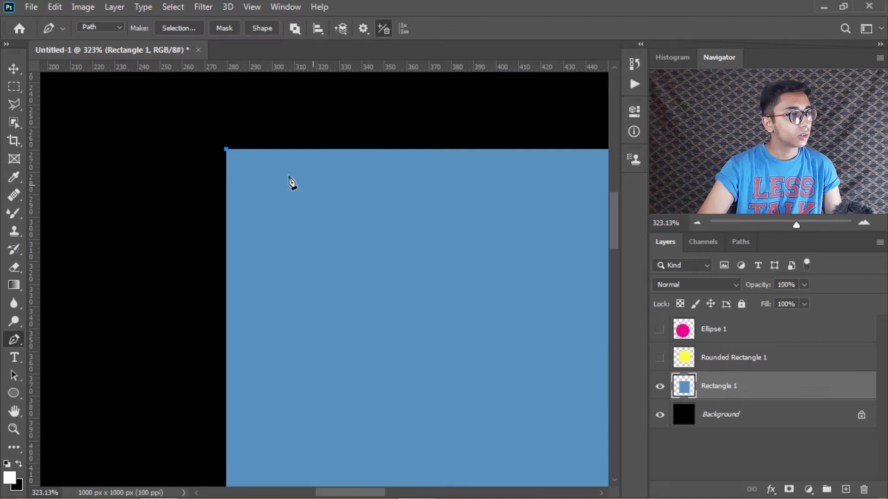
left_click_drag(291, 182, 152, 236)
left_click_drag(431, 229, 13, 255)
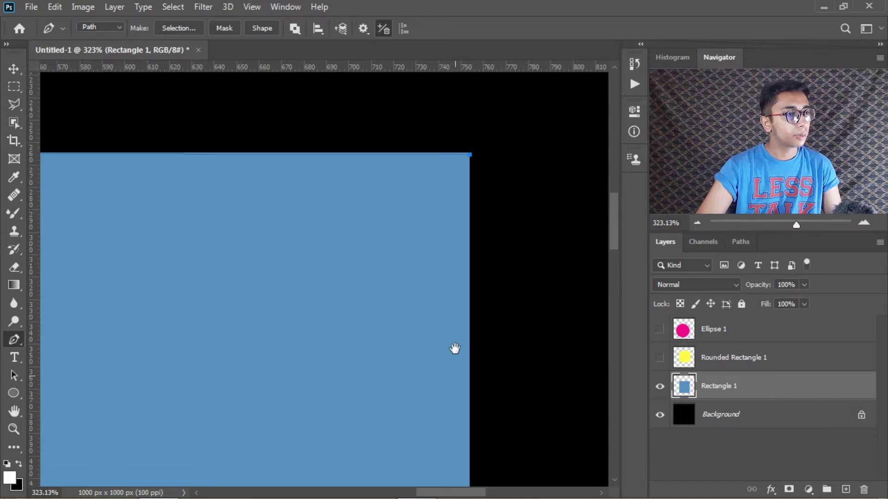
scroll(454, 349, "down", 5)
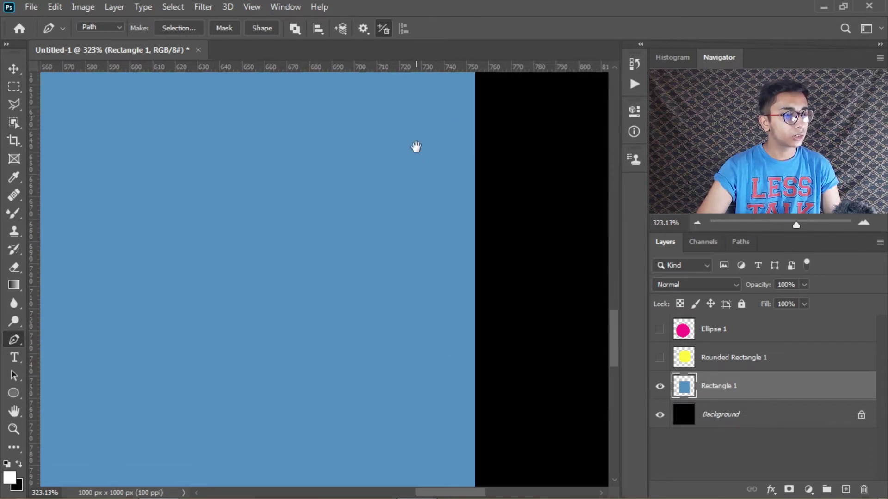
scroll(404, 303, "down", 1)
scroll(416, 269, "down", 4)
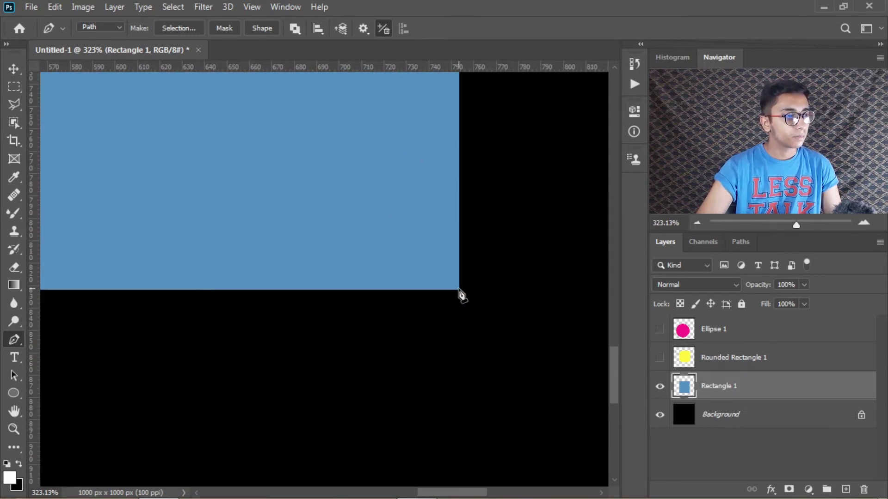
left_click_drag(327, 343, 561, 396)
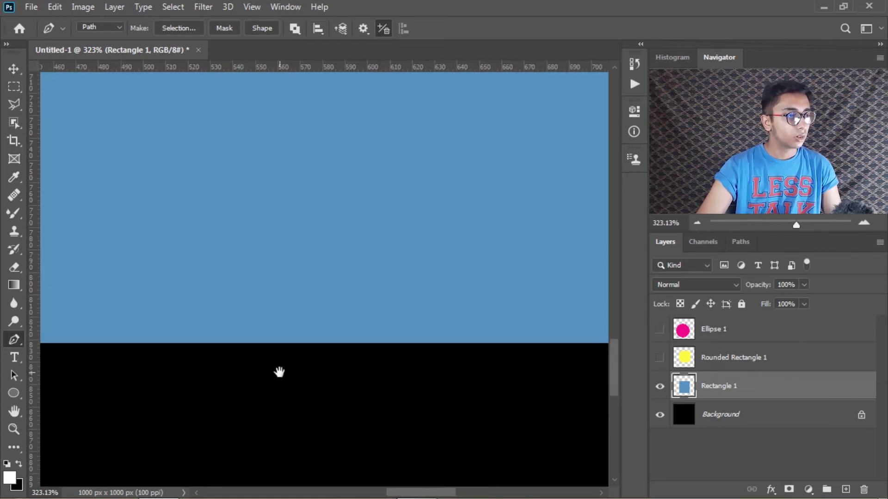
left_click_drag(279, 372, 737, 362)
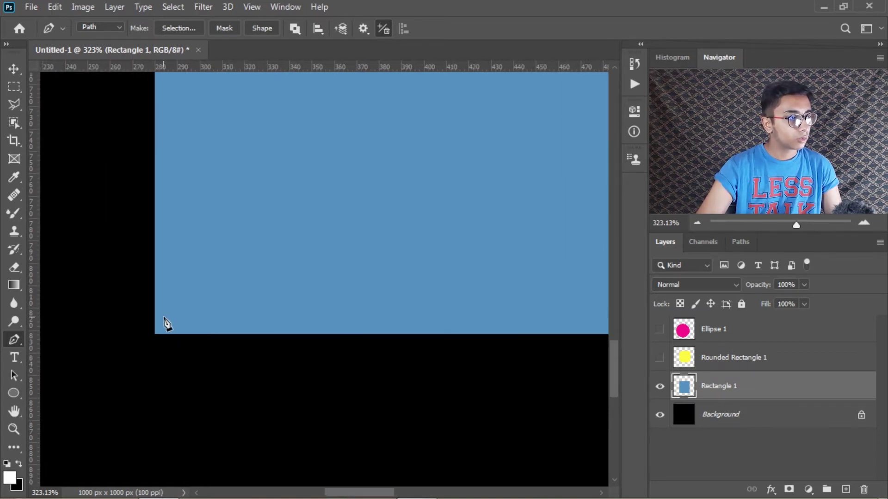
left_click(154, 318)
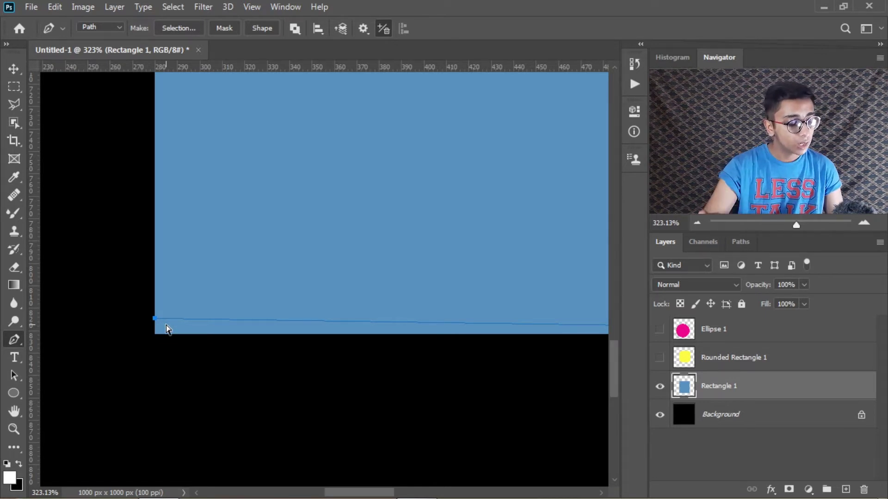
key("ctrl+z")
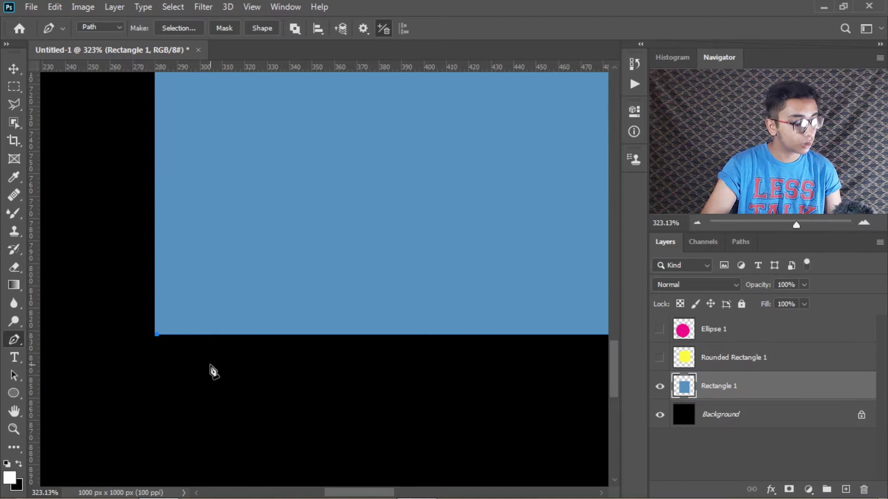
scroll(211, 370, "up", 2)
scroll(183, 350, "up", 3)
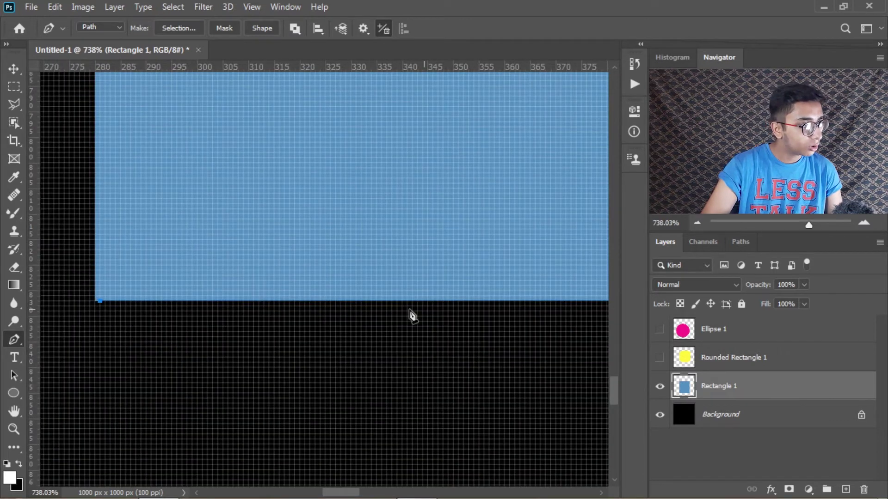
scroll(343, 321, "down", 3)
scroll(343, 321, "down", 2)
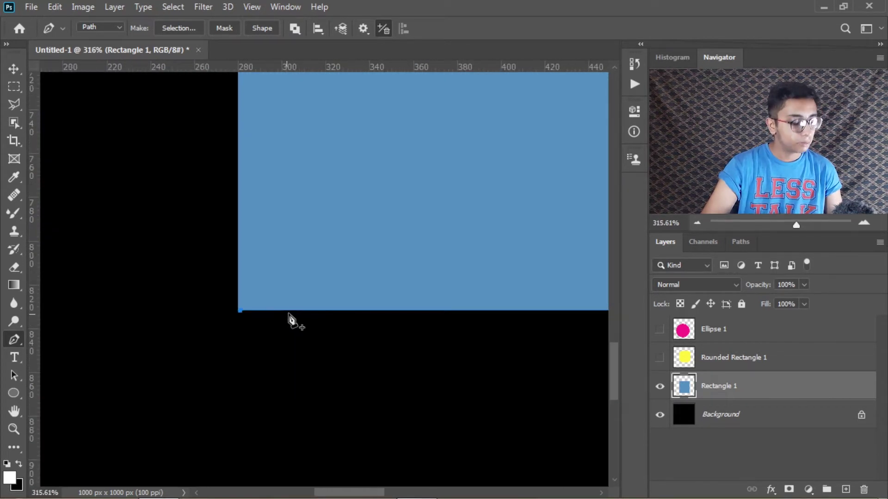
left_click_drag(224, 311, 246, 310)
key("Escape")
left_click(238, 310)
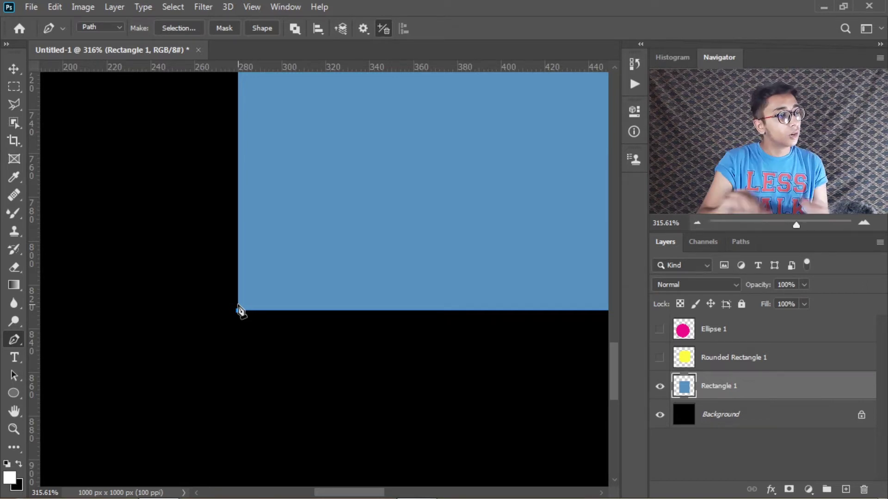
scroll(245, 308, "up", 2)
scroll(252, 301, "up", 3)
scroll(253, 299, "up", 3)
scroll(253, 297, "up", 2)
scroll(253, 297, "up", 2)
scroll(254, 297, "up", 3)
scroll(253, 297, "up", 1)
scroll(253, 296, "up", 2)
scroll(253, 296, "up", 2)
scroll(253, 296, "up", 2)
scroll(253, 297, "up", 2)
scroll(253, 296, "up", 3)
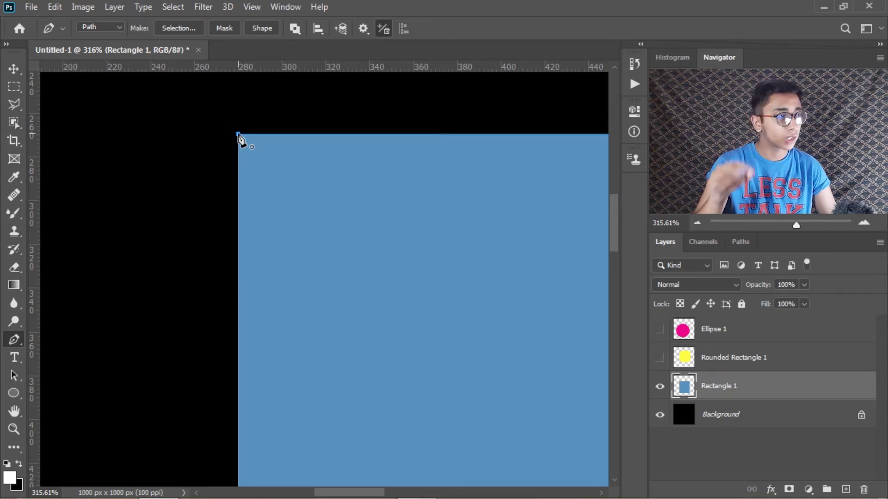
scroll(384, 185, "down", 2)
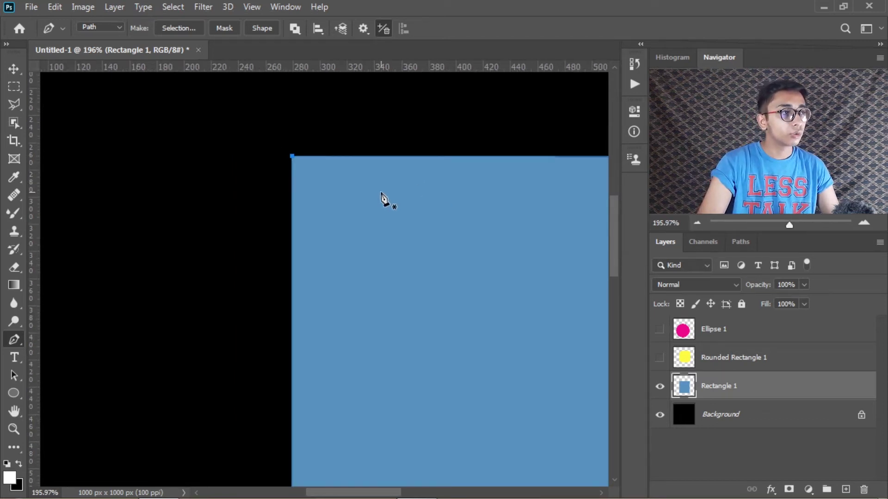
scroll(382, 198, "down", 3)
scroll(382, 197, "down", 3)
scroll(382, 197, "up", 2)
scroll(382, 196, "up", 1)
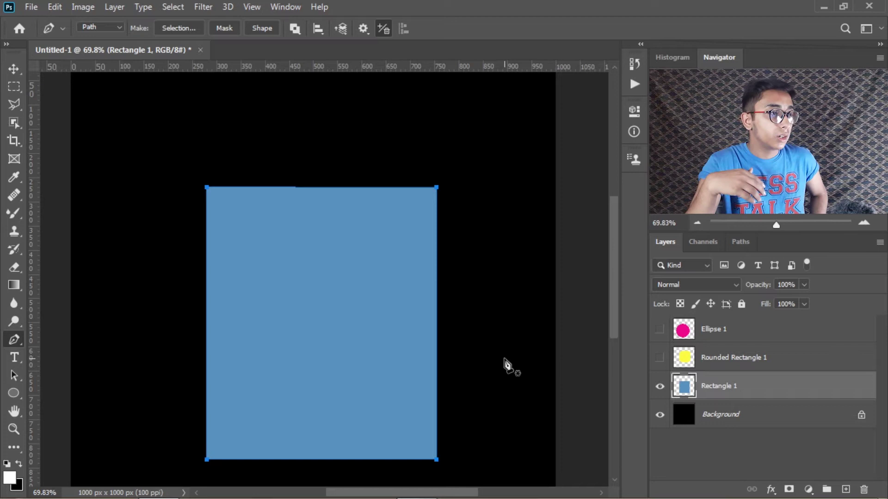
left_click(515, 338)
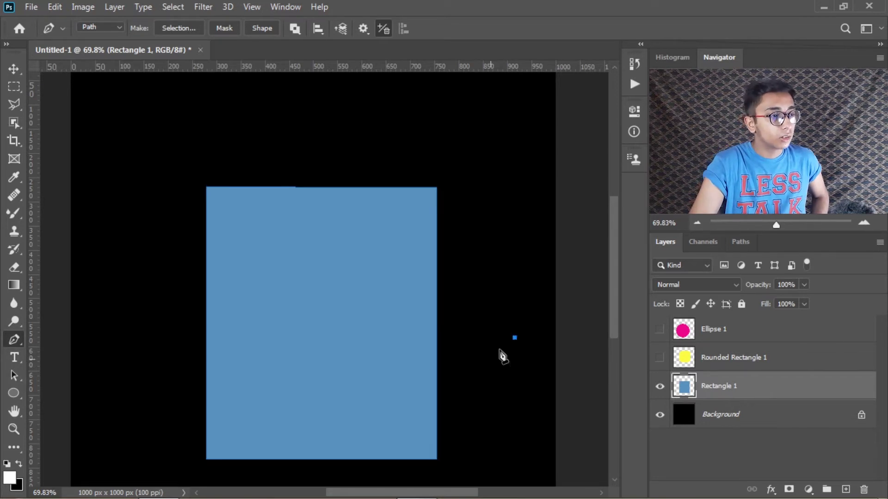
left_click_drag(479, 290, 476, 347)
left_click_drag(487, 390, 490, 423)
left_click(516, 338)
key("ctrl+z")
key("ctrl+z")
key("ctrl+z")
key("ctrl+z")
key("ctrl+z")
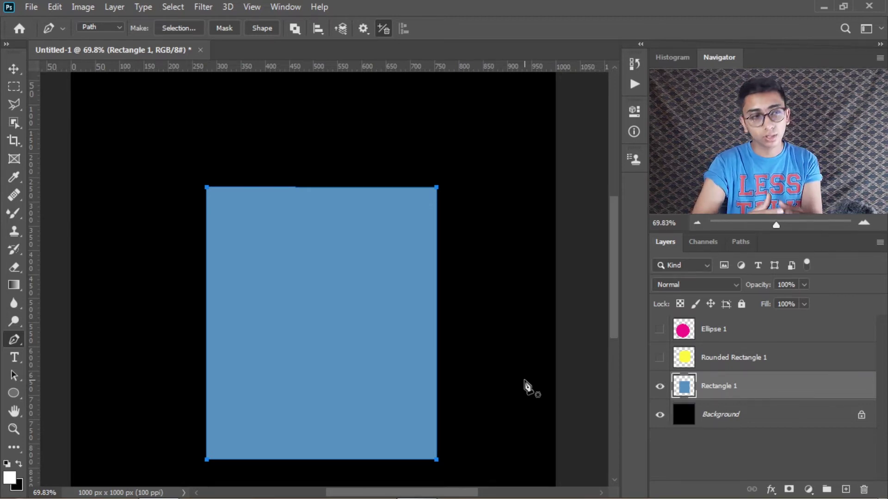
Switch back and forth between the Paths and Layers panels to view the Work Path.
left_click(740, 242)
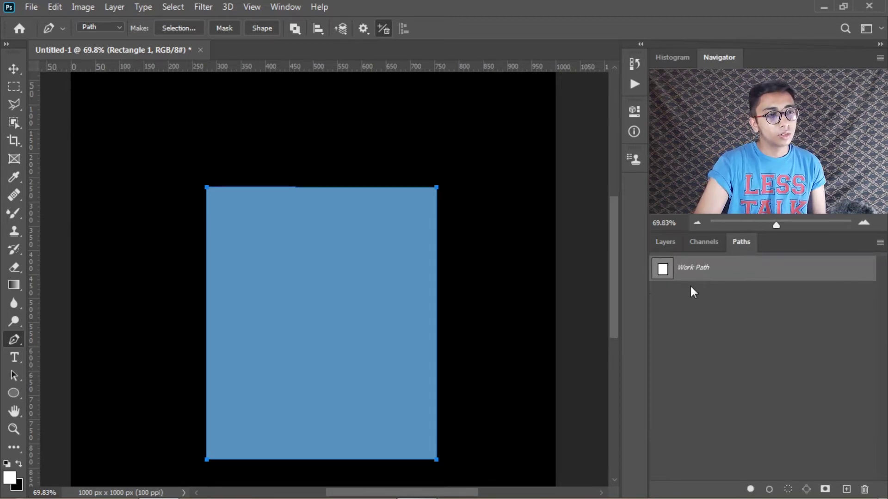
left_click(665, 241)
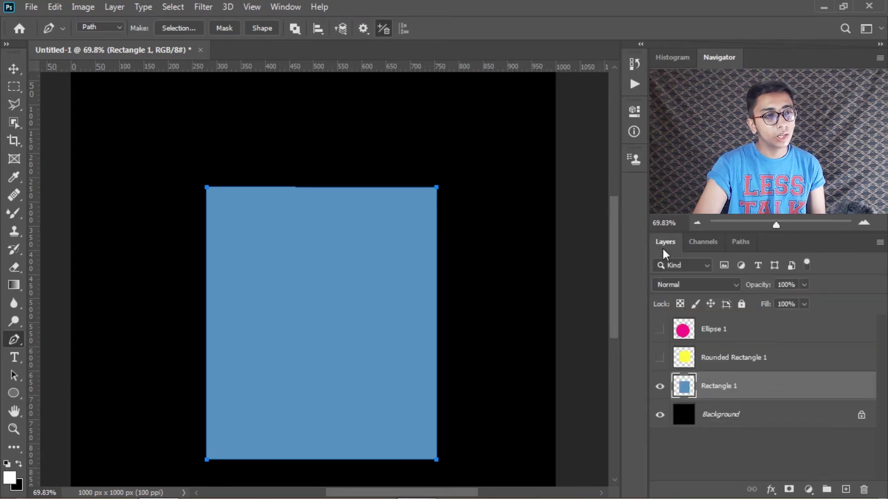
left_click(740, 243)
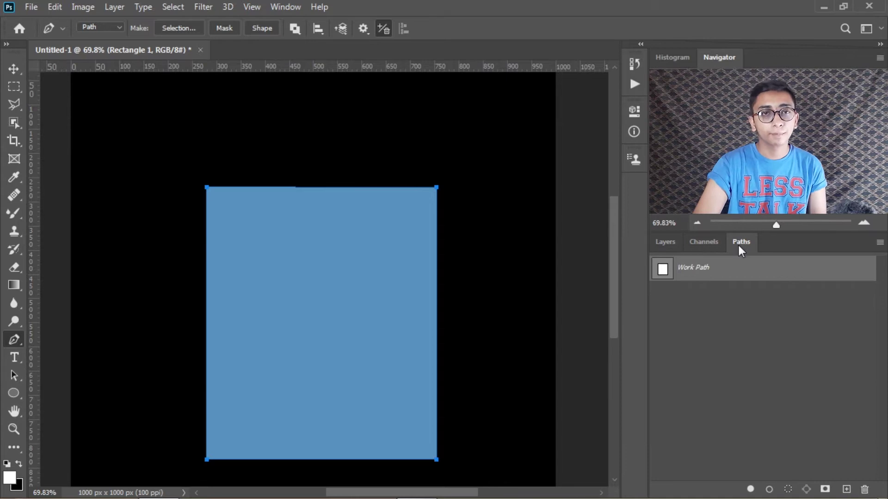
left_click(661, 247)
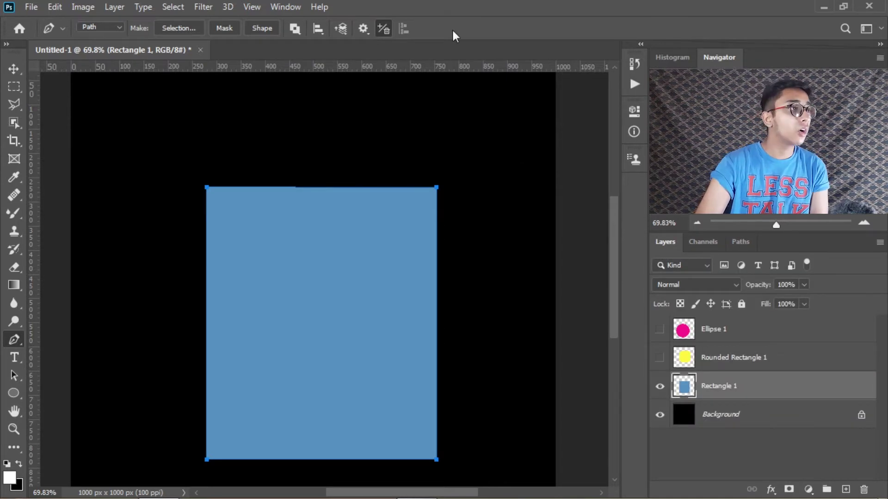
Open the Paths panel from the Window menu, undoing a stray curved anchor.
left_click(277, 6)
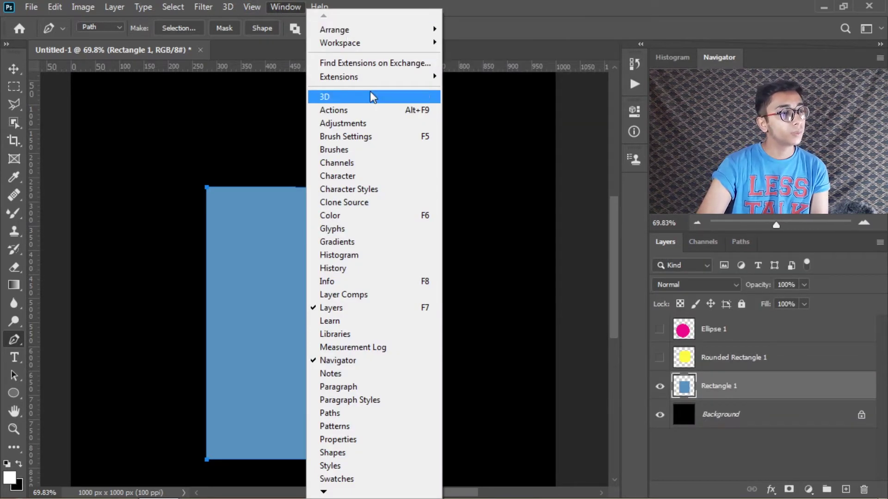
left_click(350, 413)
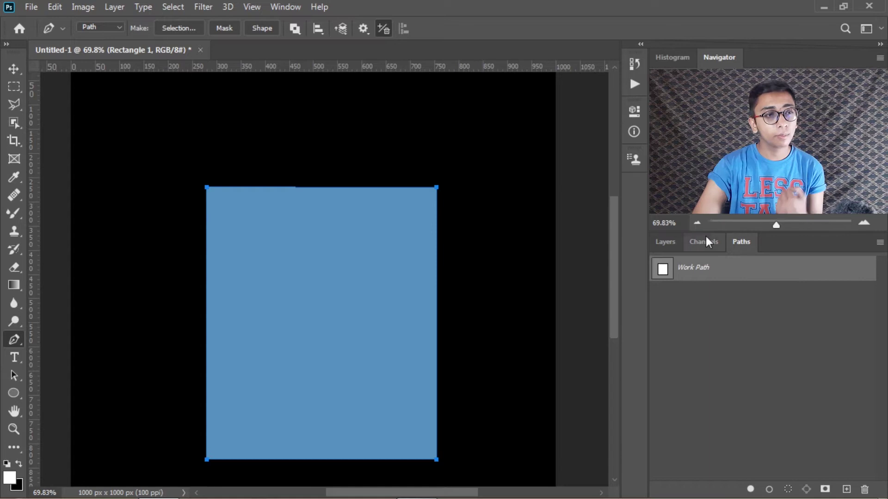
left_click_drag(347, 260, 316, 302)
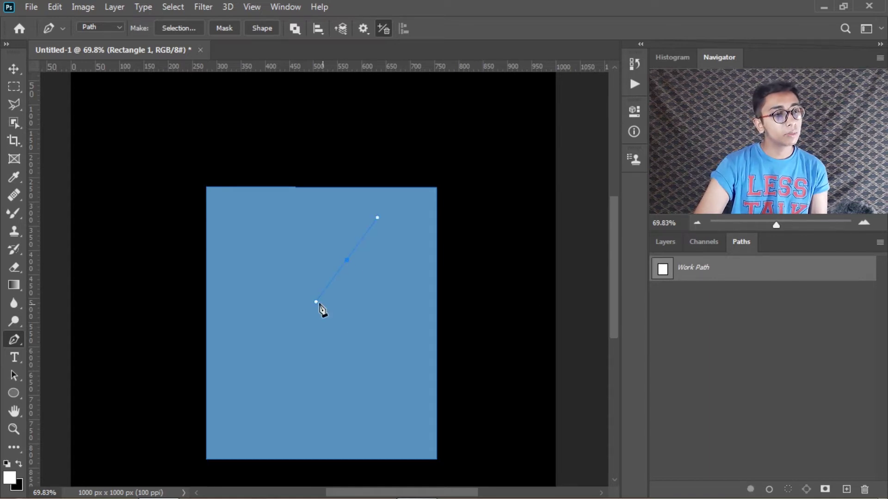
key("ctrl+z")
key("ctrl+z")
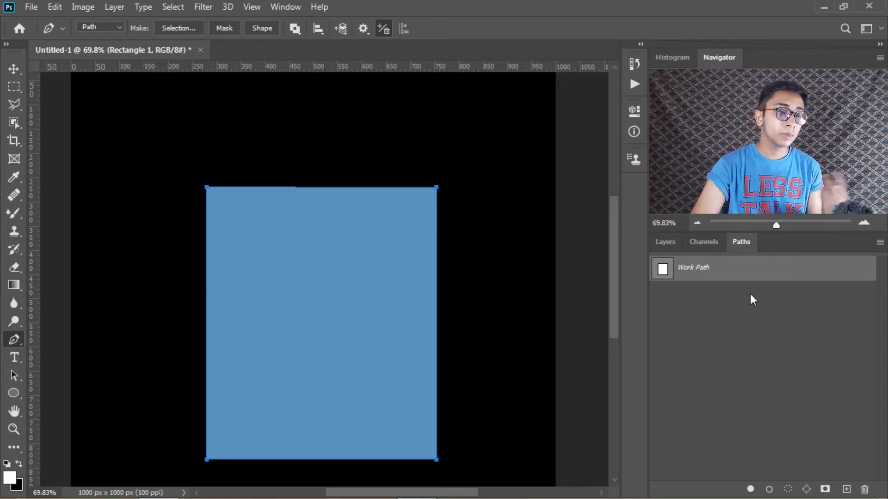
Save the Work Path as a permanent path named 'rectuangle'.
double_click(697, 270)
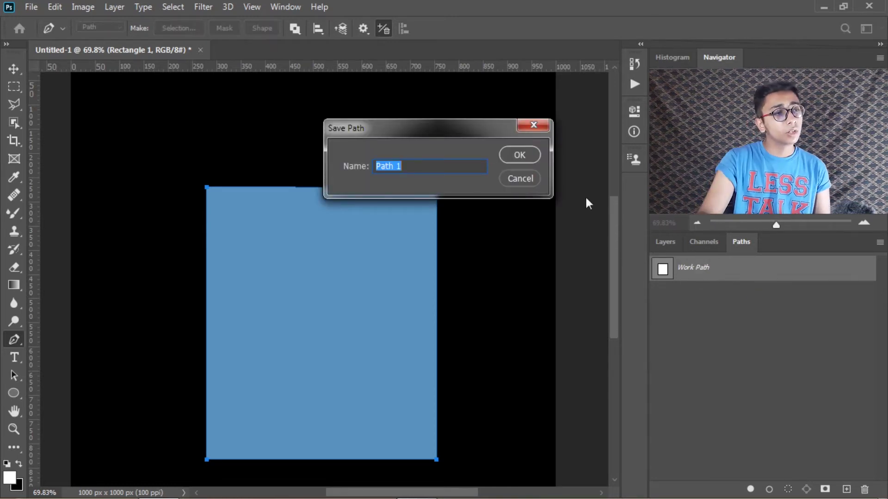
left_click(531, 178)
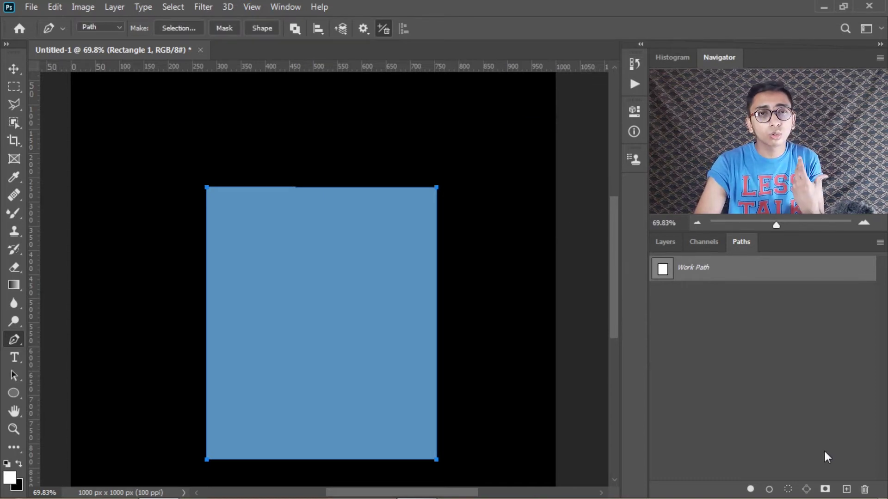
double_click(702, 272)
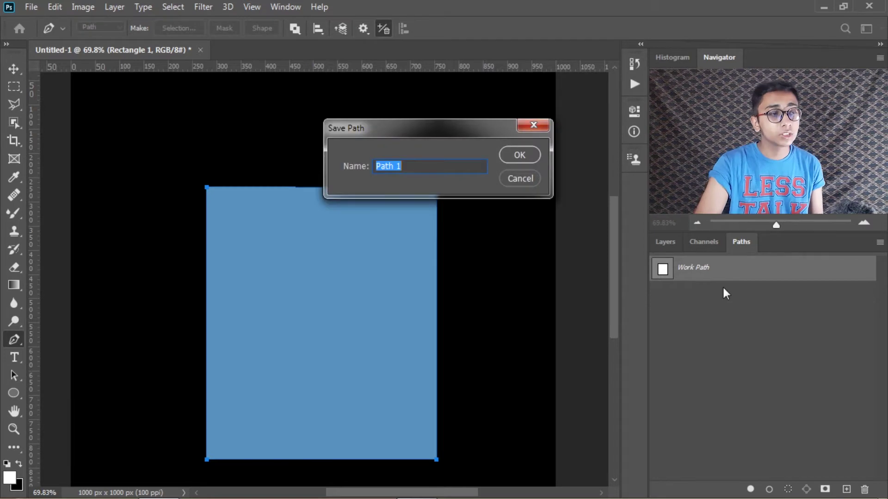
type("rectuangle")
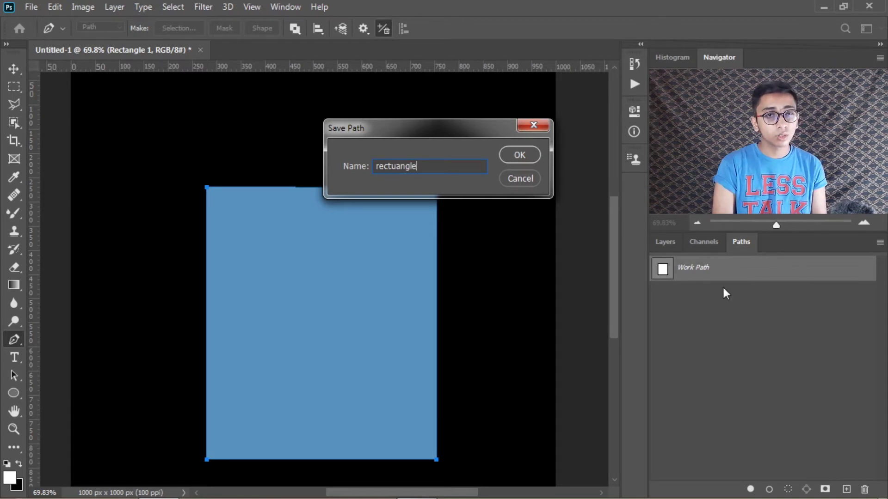
key("Return")
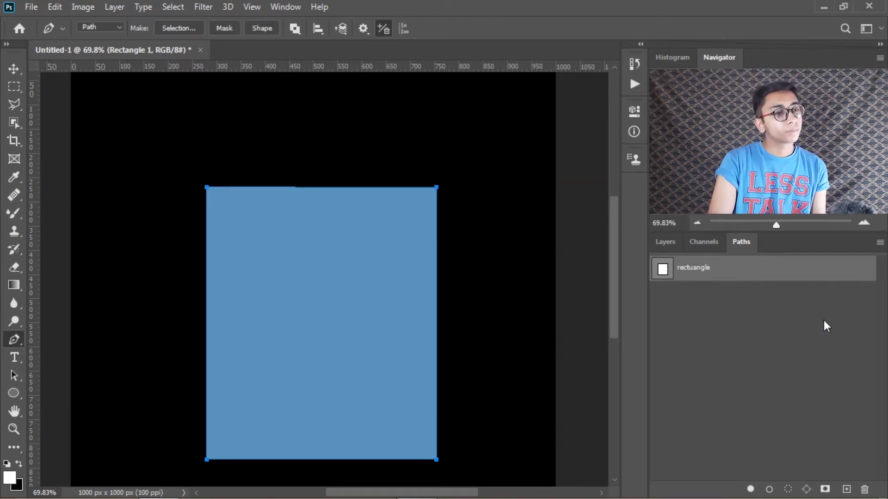
Show the Rounded Rectangle 1 layer, with a short stray test path drawn on the canvas.
left_click(665, 242)
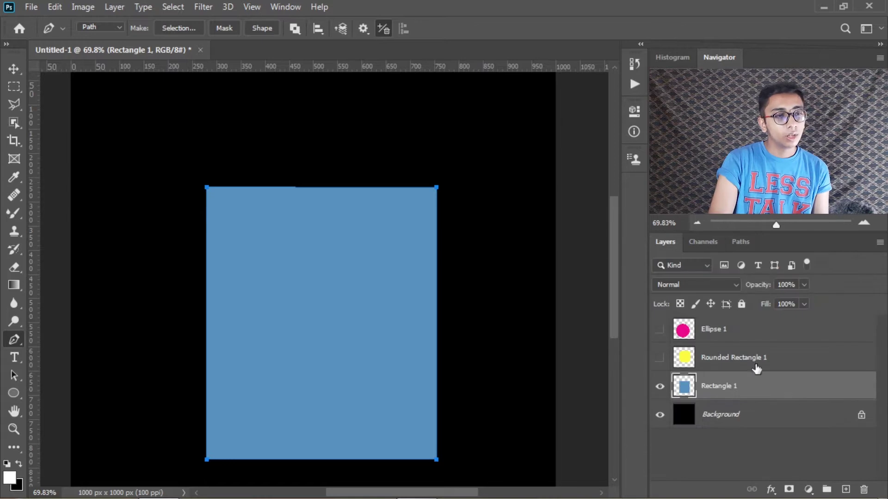
left_click(754, 363)
left_click(660, 358)
left_click_drag(486, 118, 536, 223)
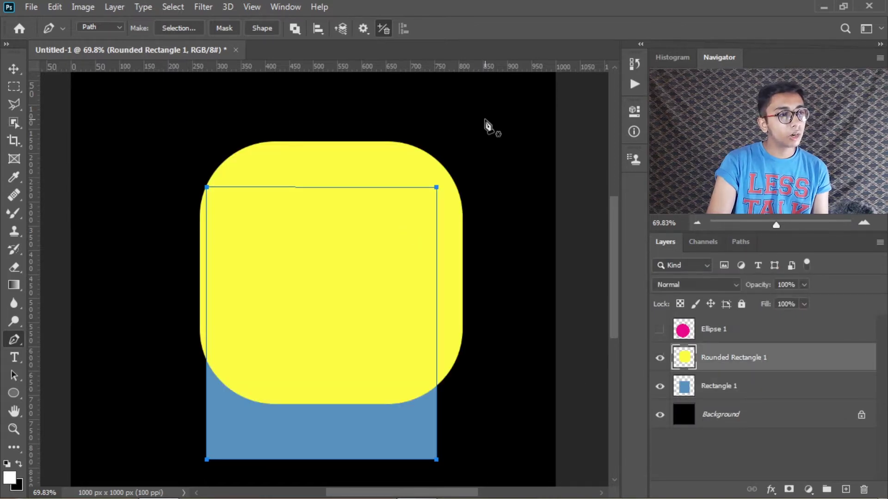
left_click_drag(533, 256, 518, 352)
Load the saved rectangle path, hide Rectangle 1, keep the yellow shape visible, and dismiss the path.
left_click(740, 242)
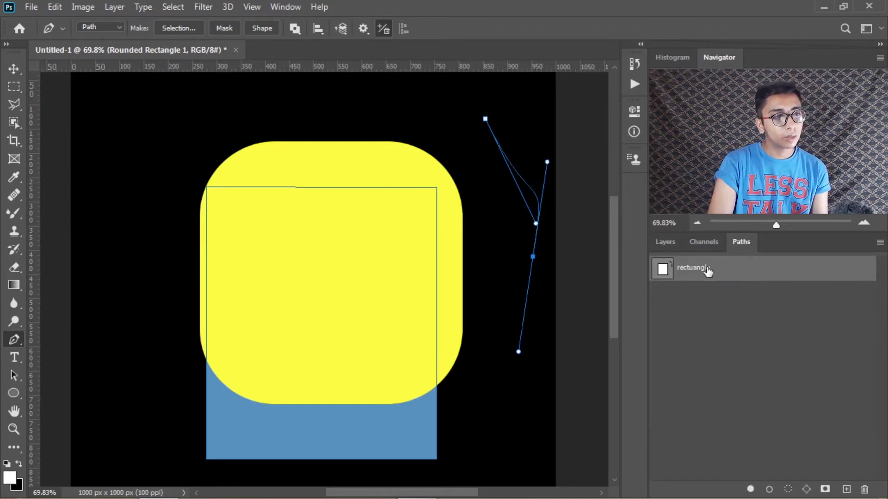
left_click(665, 264)
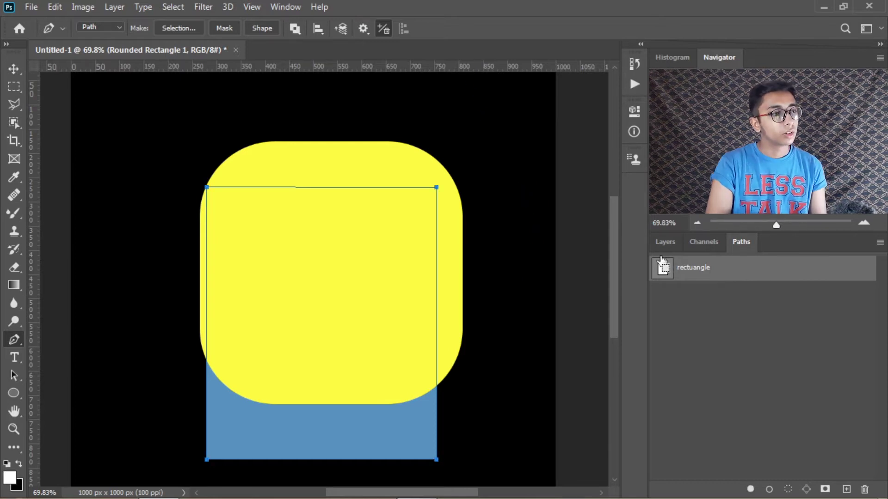
left_click(657, 241)
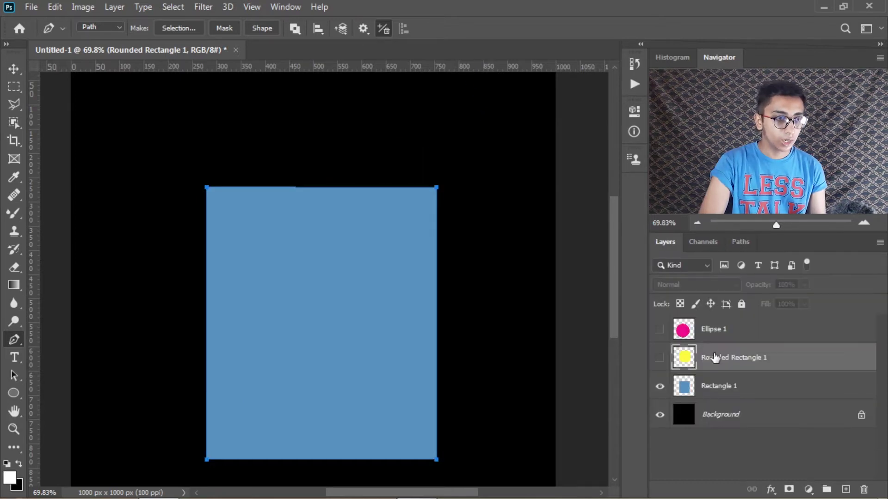
left_click(660, 386)
left_click(661, 359)
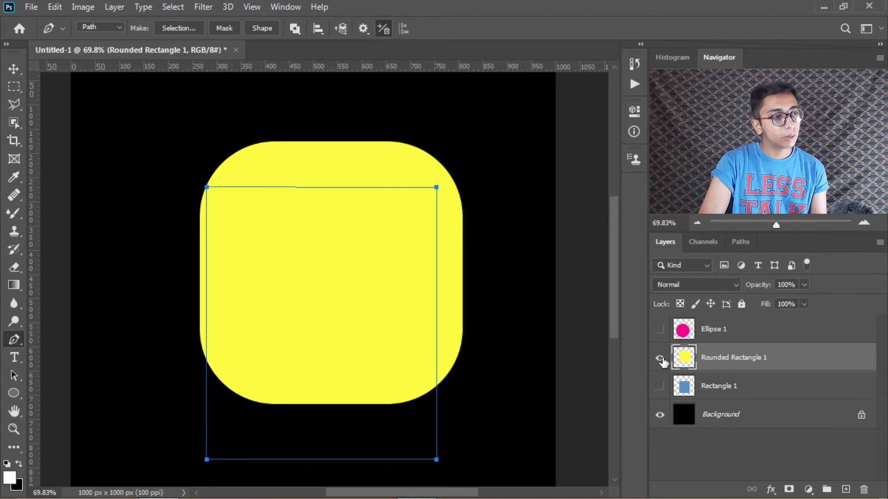
left_click(717, 386)
key("Escape")
Zoom the canvas from about 70% to 102% on the yellow rounded rectangle.
scroll(357, 243, "up", 2)
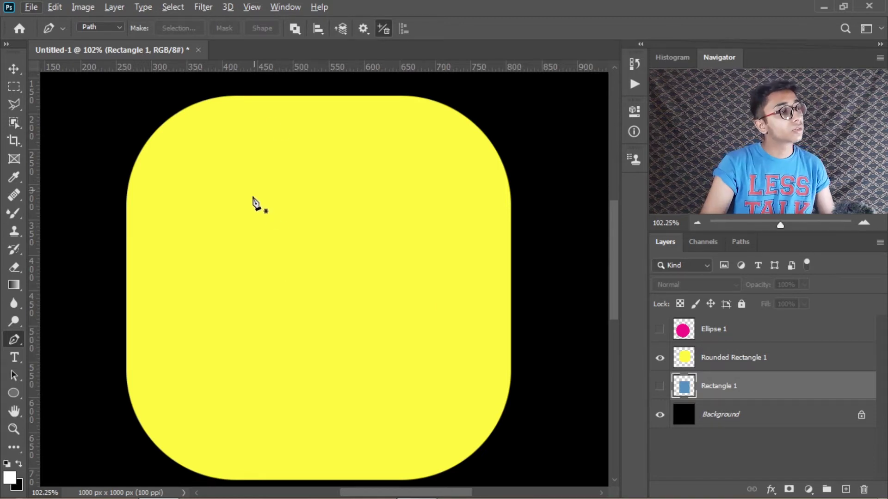
Trace the top edge with two anchors and a curved anchor down the right edge.
left_click(232, 96)
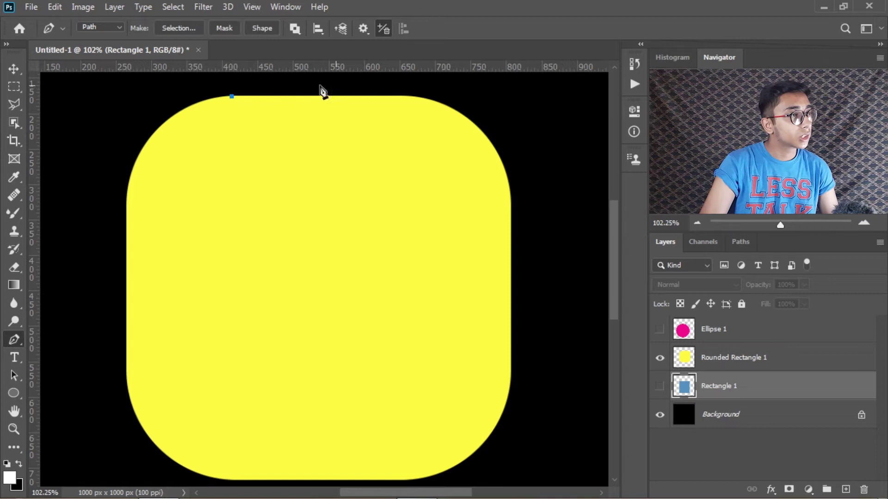
left_click(405, 97)
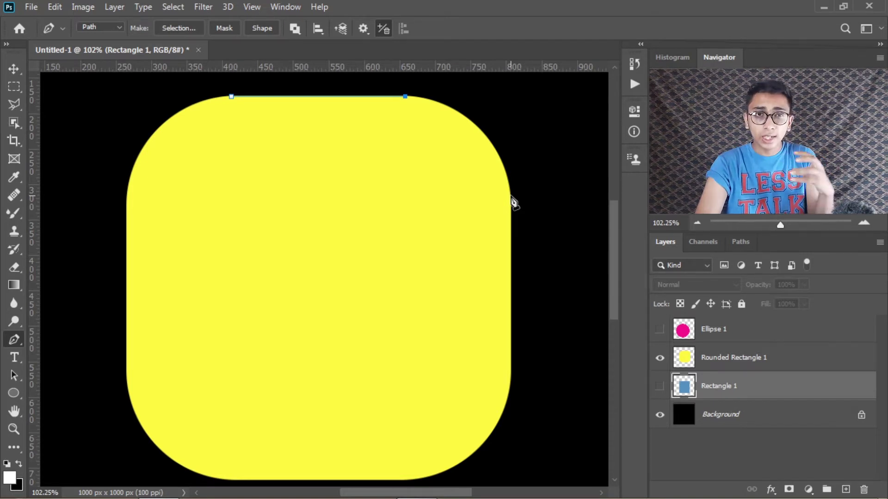
left_click(511, 196)
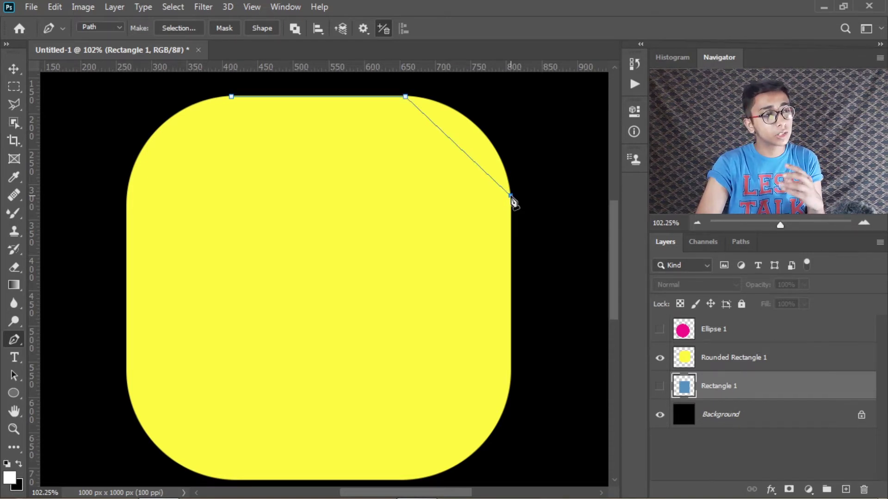
left_click_drag(511, 196, 524, 187)
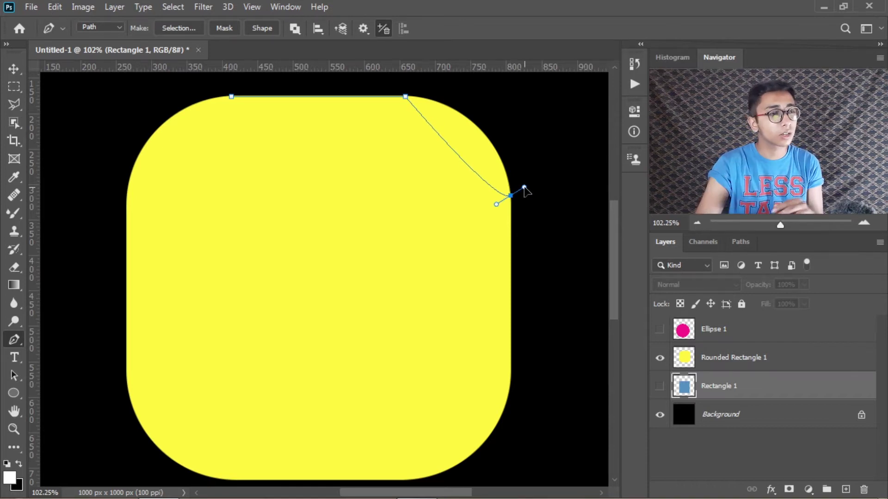
left_click_drag(524, 187, 511, 274)
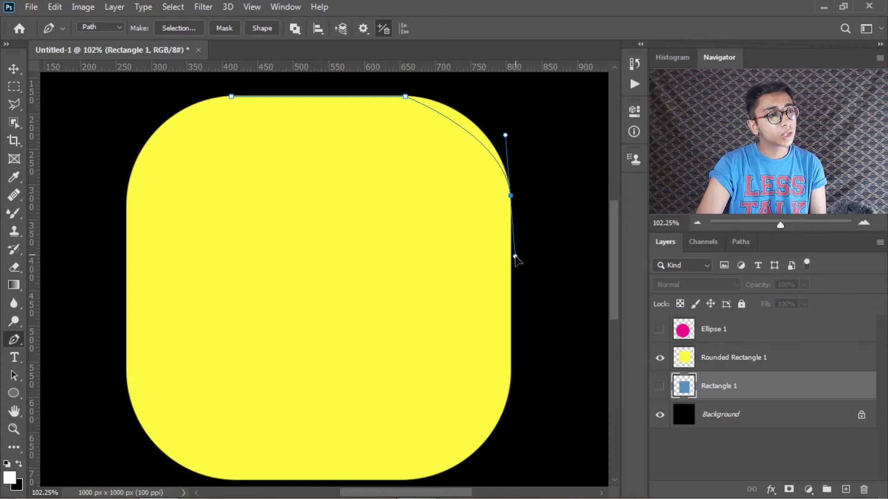
Refine the upper-right corner curve, then hide the yellow shape to inspect the path.
left_click_drag(511, 274, 527, 297)
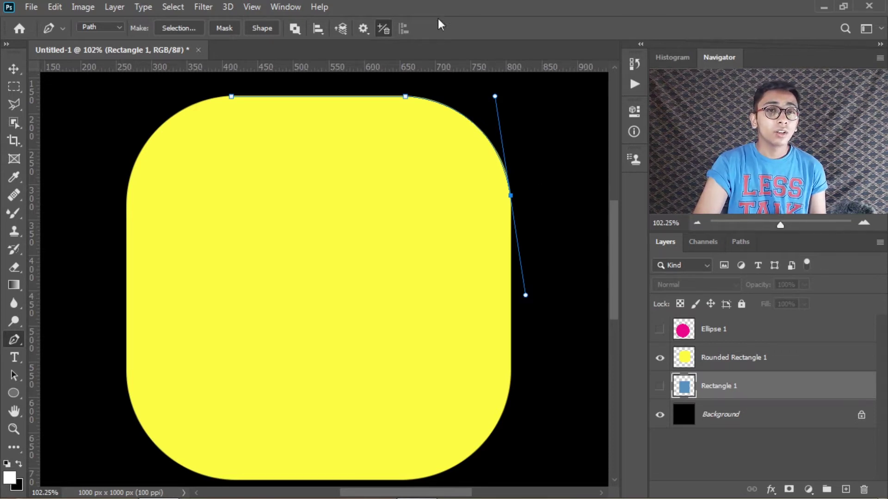
scroll(540, 163, "up", 1)
scroll(532, 185, "up", 1)
scroll(512, 221, "up", 1)
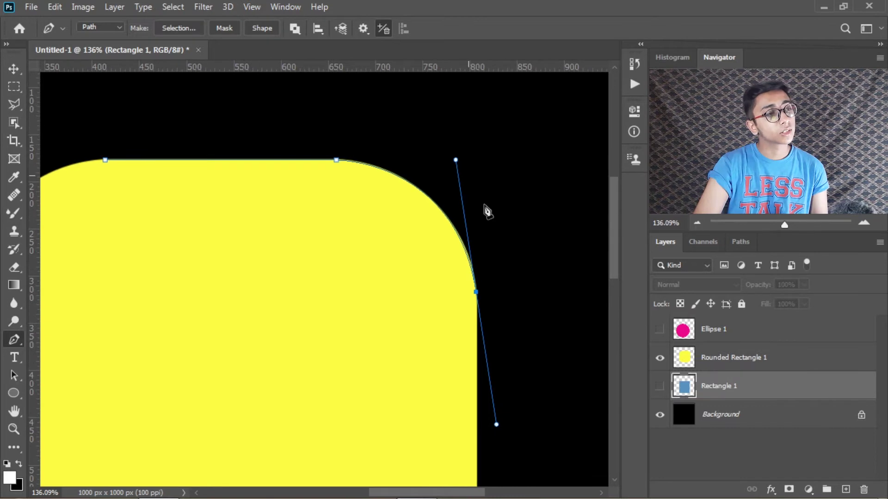
mouse_move(457, 161)
left_mouse_down()
mouse_move(496, 182)
mouse_move(491, 166)
left_mouse_up()
left_click(660, 357)
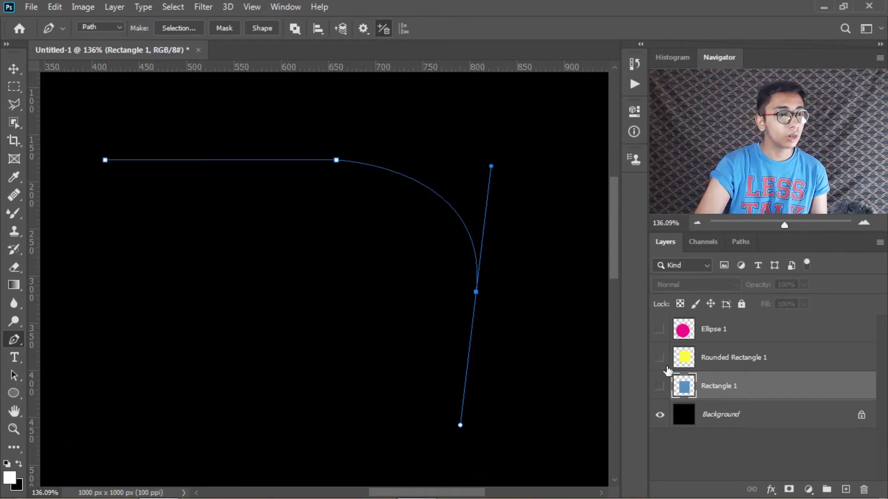
Dismiss the traced path, select the Background layer and add empty Layer 1 above it.
key("Escape")
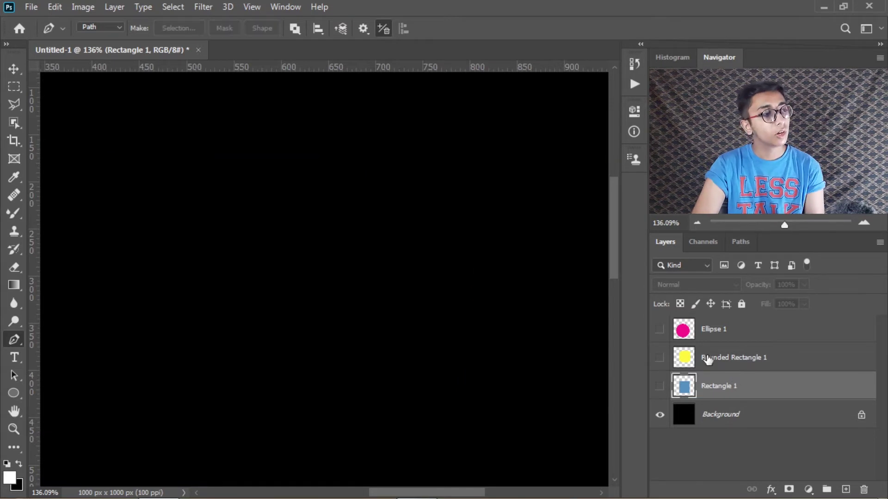
left_click(738, 369)
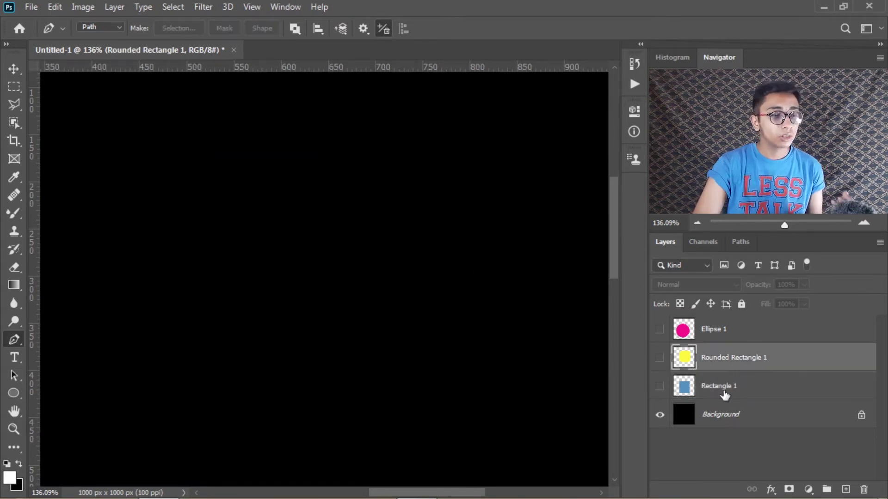
left_click(773, 415)
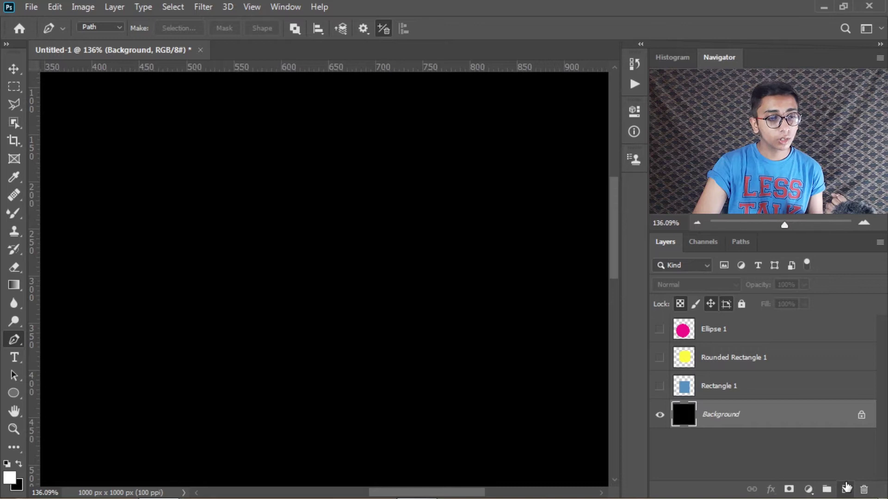
left_click(846, 489)
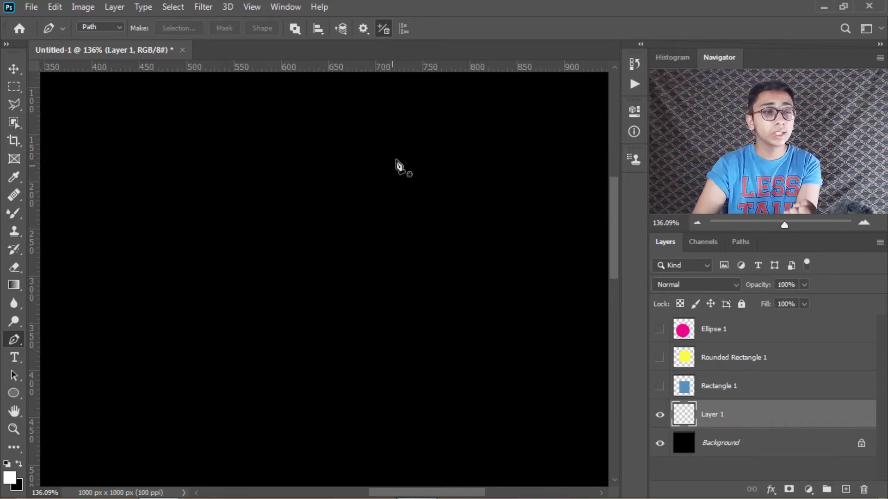
Draw a three-anchor curve from the upper left, arcing over and ending at the lower left.
left_click(171, 122)
left_click_drag(345, 126, 443, 185)
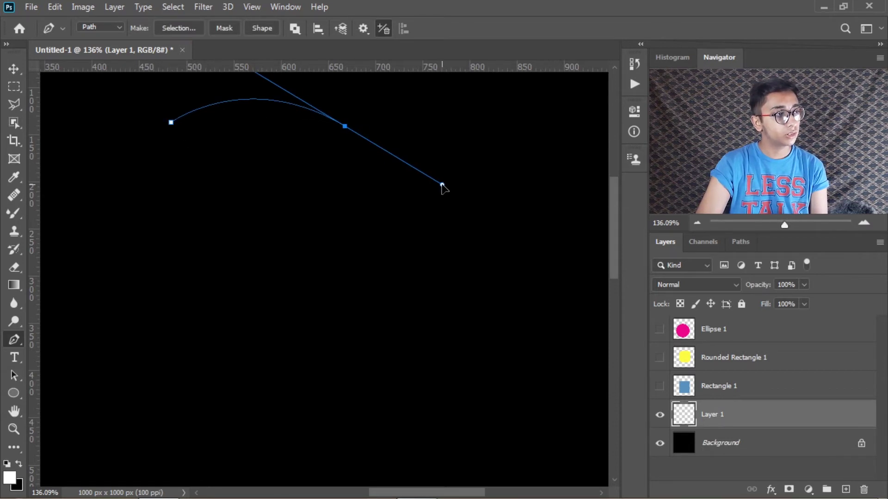
scroll(504, 222, "up", 1)
scroll(505, 224, "down", 2)
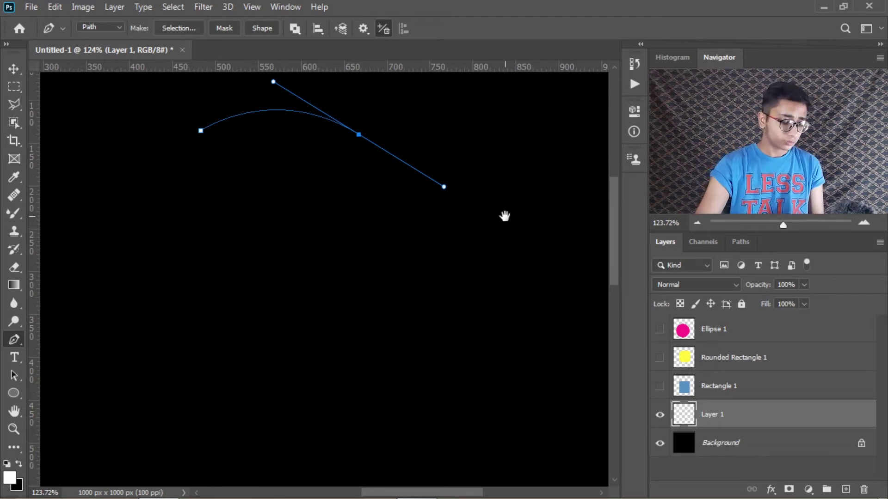
left_click_drag(337, 275, 349, 357)
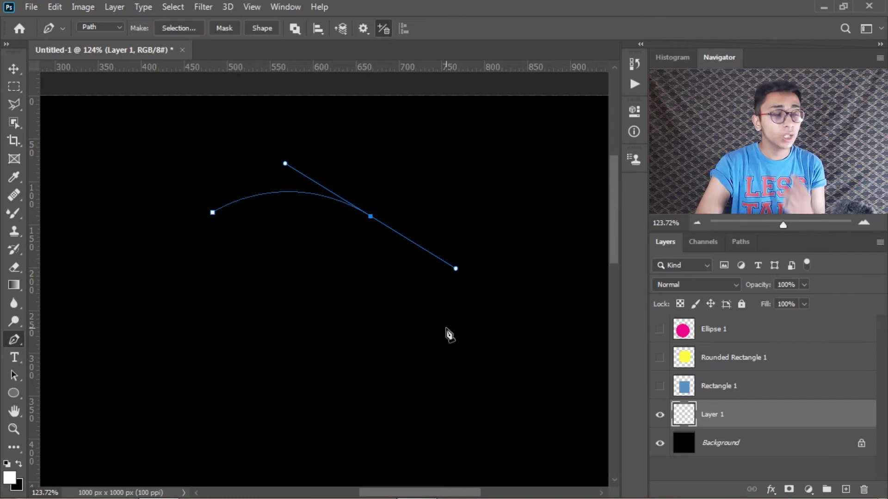
left_click_drag(369, 325, 362, 351)
key("ctrl+z")
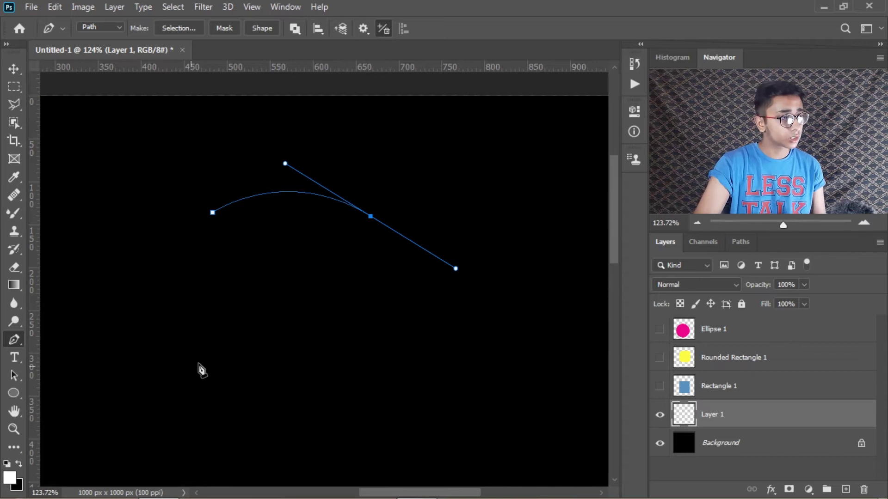
left_click(104, 376)
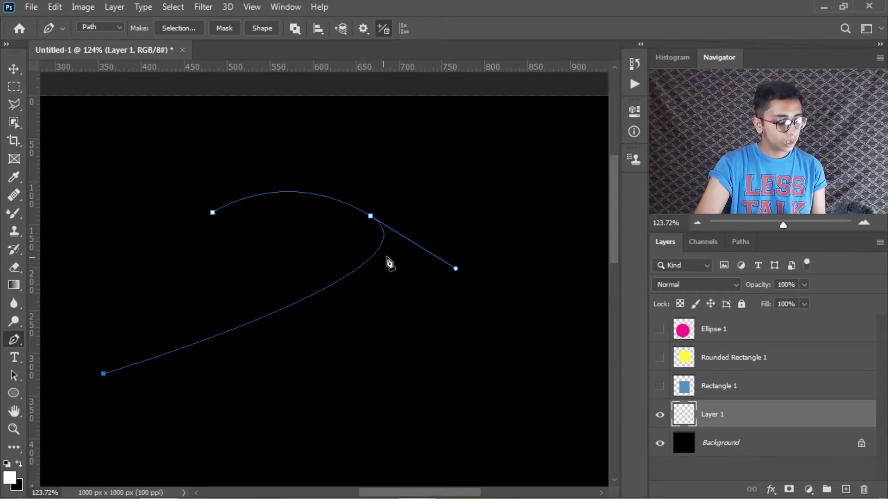
Undo an extra anchor, then reshape the curve and lengthen the middle anchor's handle.
scroll(369, 258, "up", 2)
left_click_drag(326, 314, 537, 298)
key("ctrl+z")
mouse_move(357, 319)
left_mouse_down()
mouse_move(482, 311)
mouse_move(359, 341)
left_mouse_up()
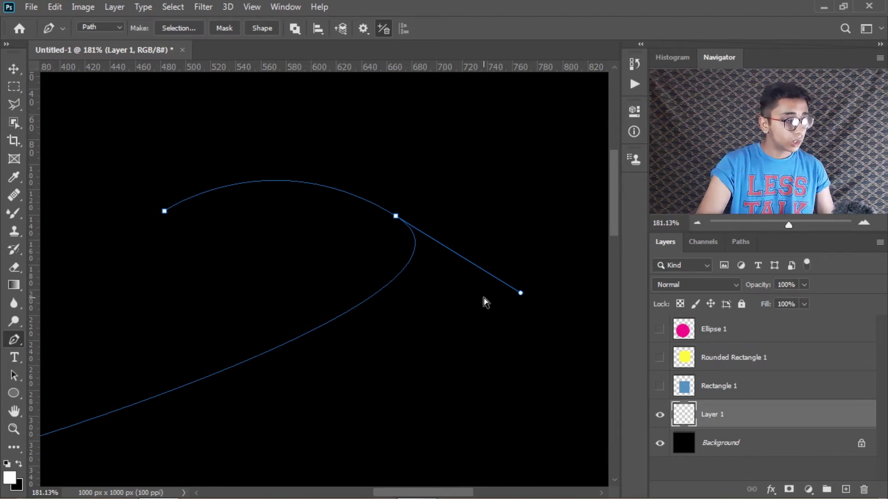
mouse_move(522, 295)
left_mouse_down()
mouse_move(524, 342)
mouse_move(493, 389)
left_mouse_up()
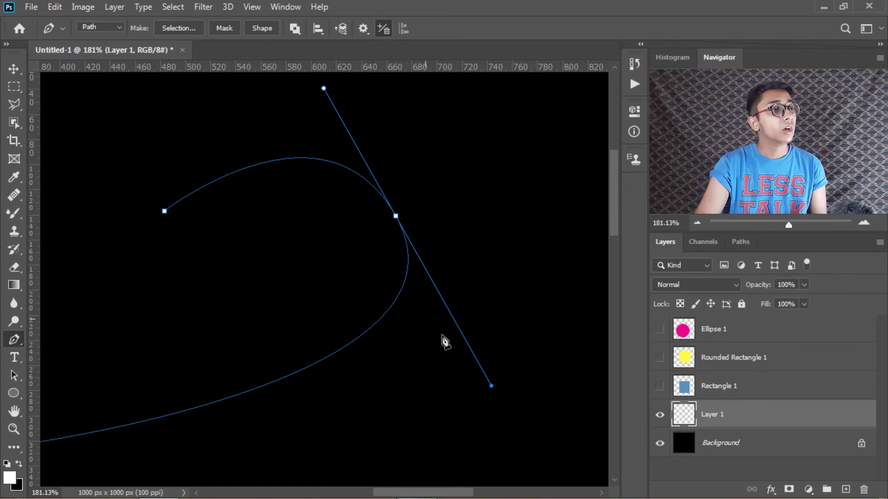
scroll(430, 332, "up", 1)
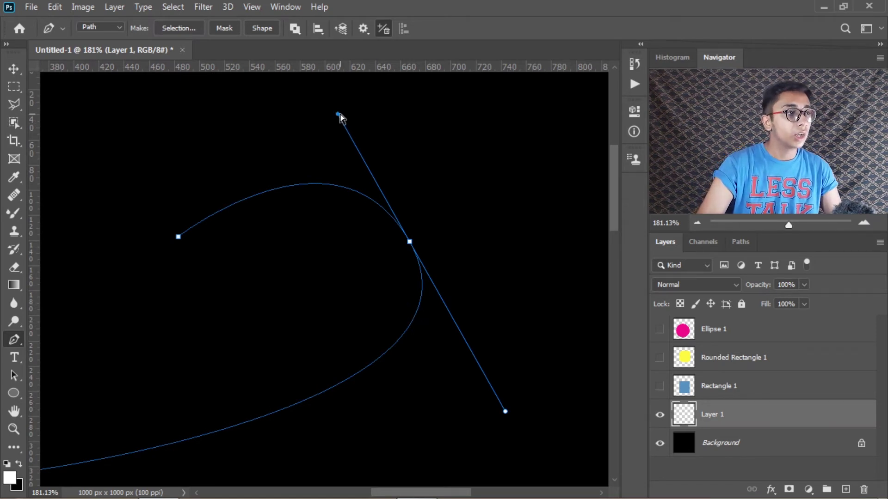
mouse_move(340, 116)
left_mouse_down()
mouse_move(397, 172)
mouse_move(359, 93)
mouse_move(186, 86)
mouse_move(250, 134)
mouse_move(475, 162)
mouse_move(431, 129)
mouse_move(414, 145)
mouse_move(349, 124)
left_mouse_up()
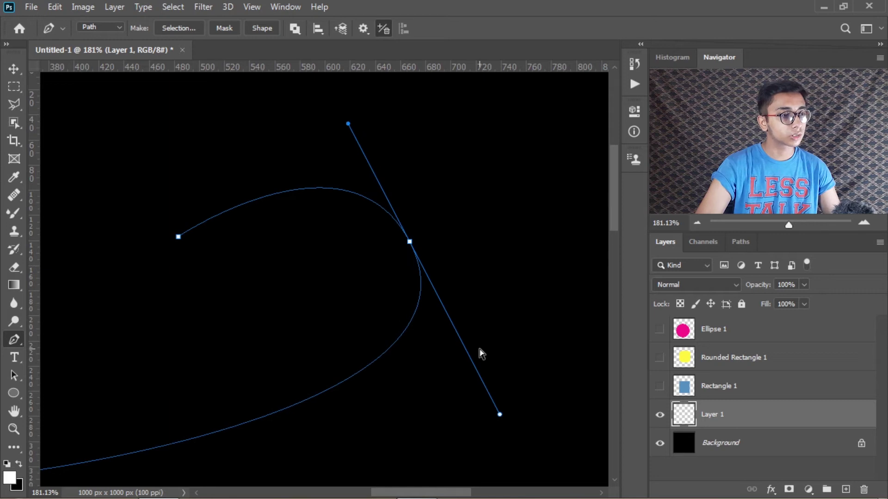
Preview the curve, undo a lower-handle nudge, and zoom out to about 124%.
key("Escape")
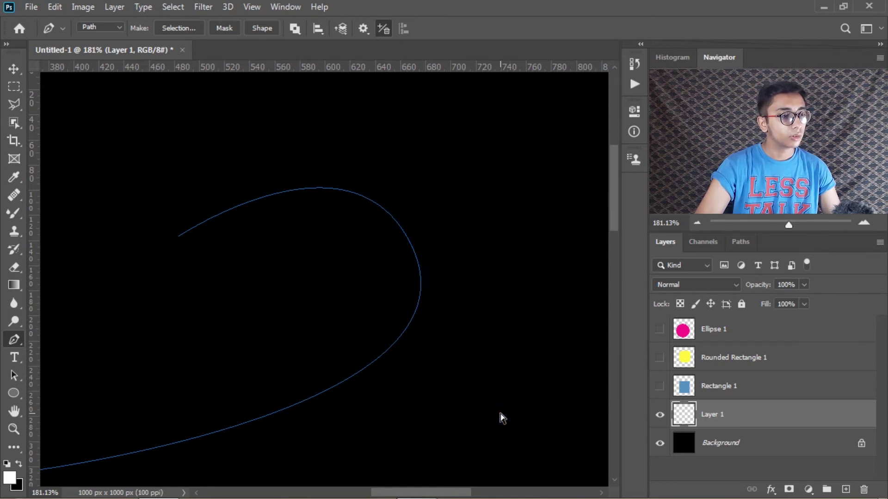
left_click(454, 313, "ctrl")
mouse_move(506, 413)
left_mouse_down()
mouse_move(482, 380)
mouse_move(494, 405)
left_mouse_up()
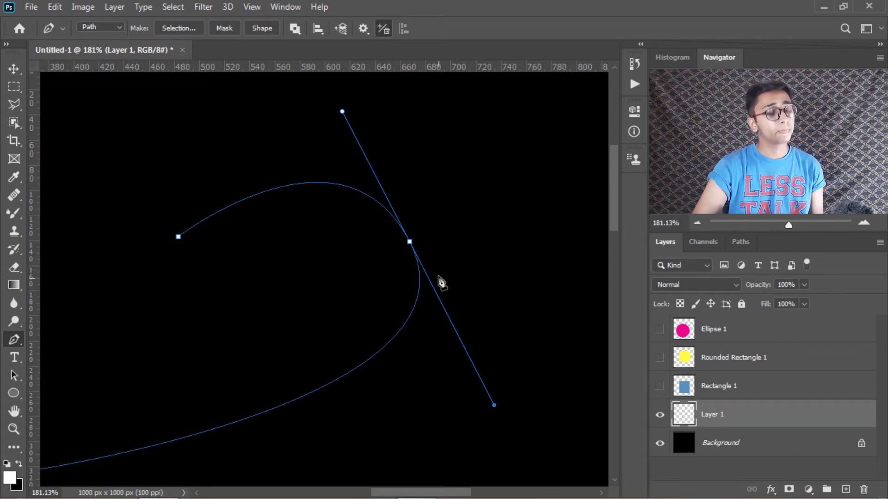
key("ctrl+z")
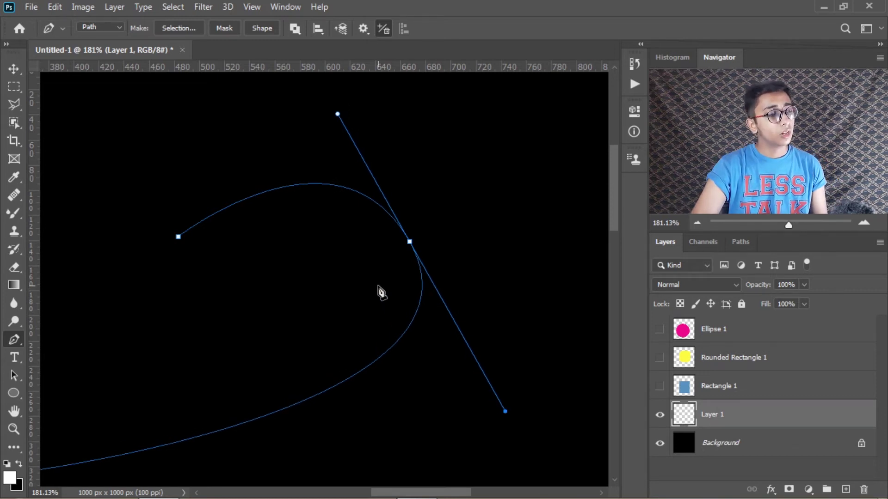
scroll(380, 292, "down", 3)
left_click_drag(337, 274, 397, 287)
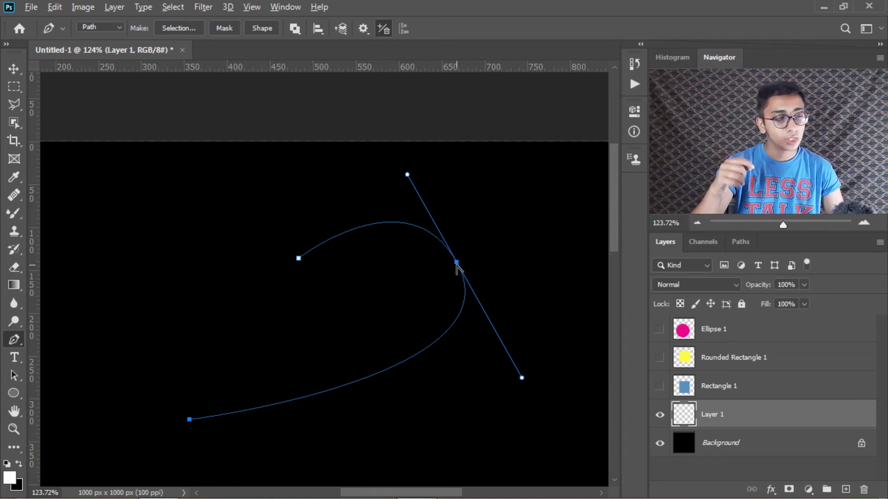
Test a corner middle anchor and a straightened lower segment, undoing both.
left_click(457, 262, "alt")
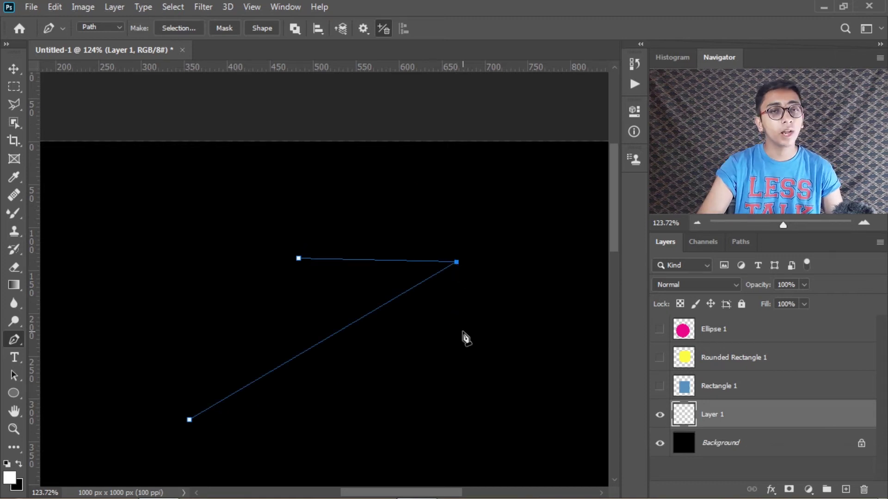
key("ctrl+z")
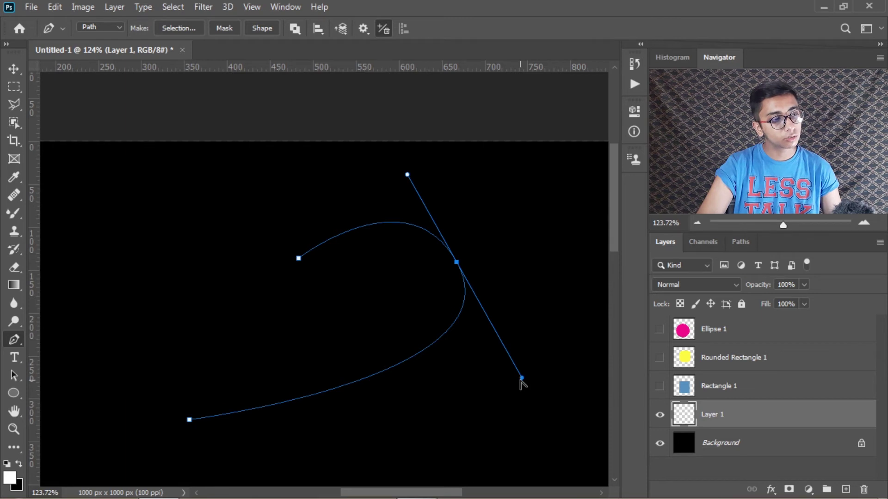
left_click_drag(521, 379, 458, 264)
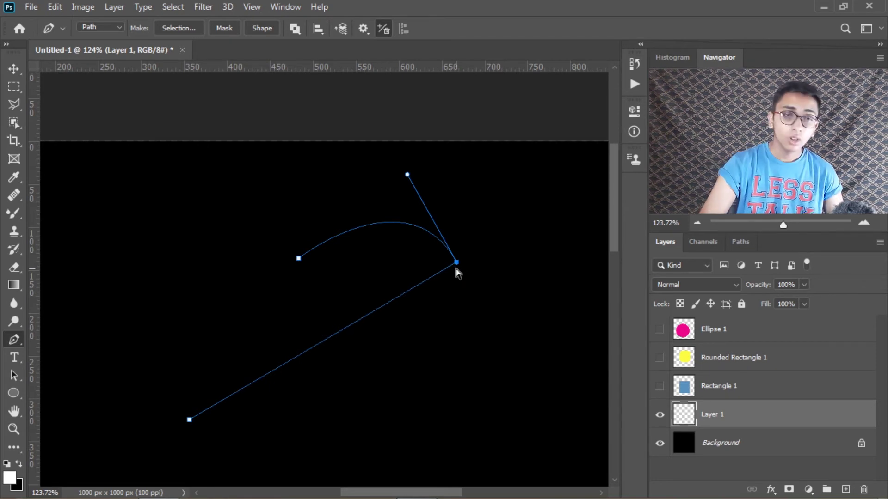
key("ctrl+z")
Swing both handles to reshape the curve, toggle the middle anchor, then delete the path.
left_click_drag(522, 379, 577, 280)
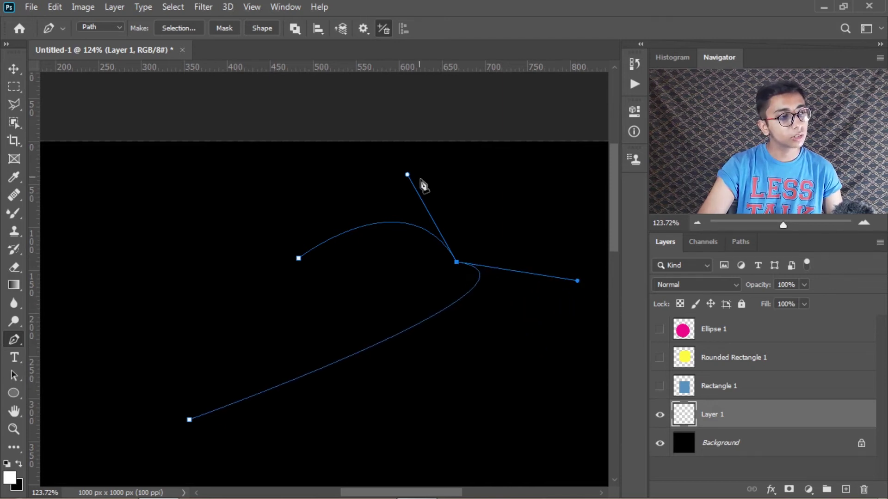
left_click_drag(407, 175, 582, 174)
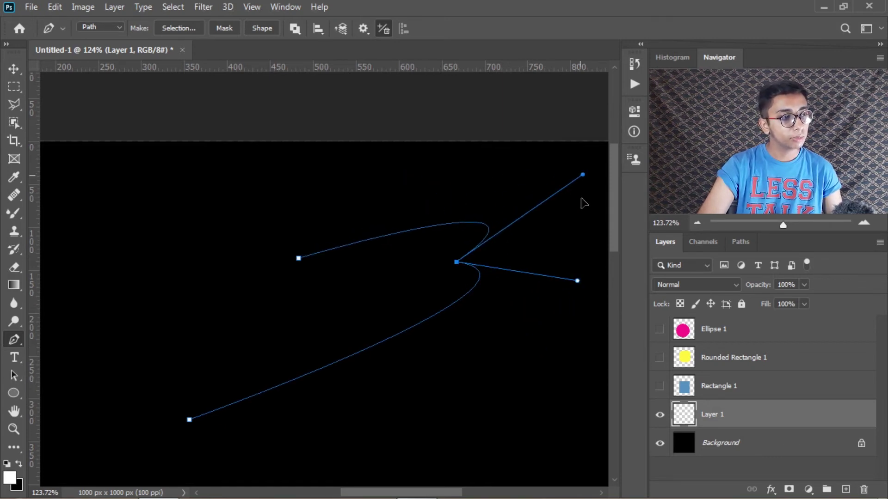
left_click(456, 263, "alt")
mouse_move(456, 263)
left_mouse_down()
mouse_move(495, 442)
mouse_move(479, 341)
left_mouse_up()
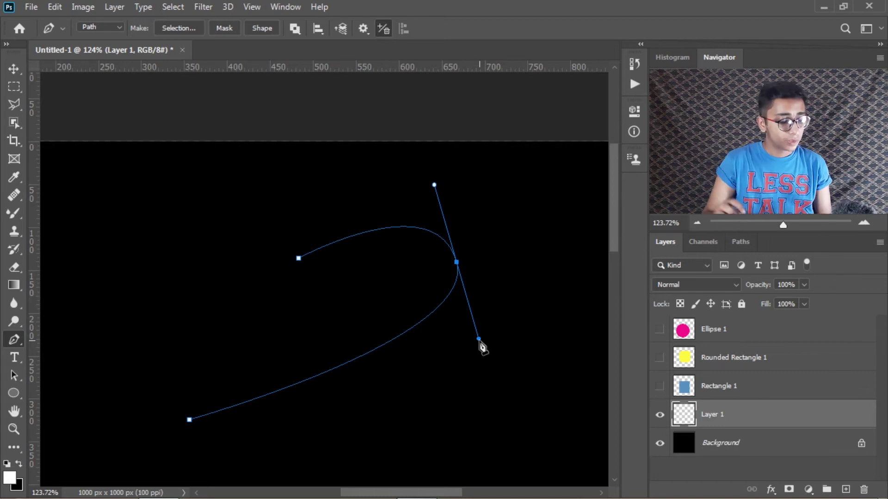
key("ctrl+z")
key("ctrl+z")
key("ctrl+z")
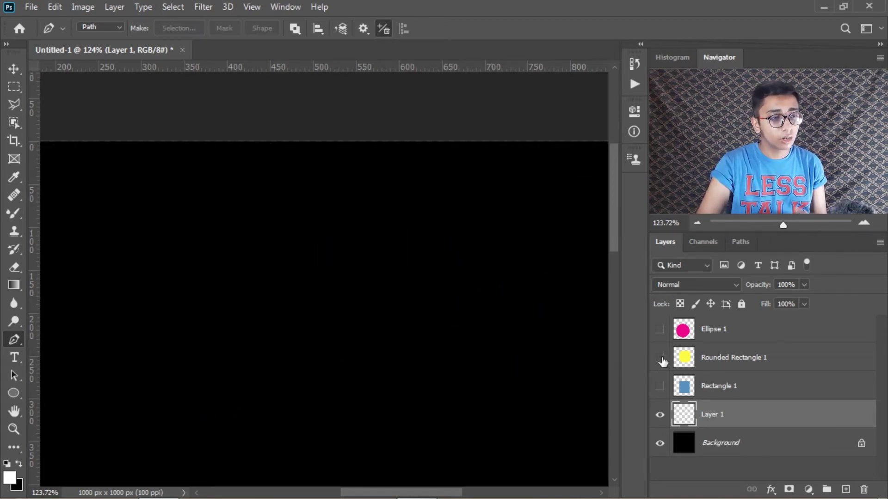
Show the yellow Rounded Rectangle 1 layer and make it the active layer.
left_click(659, 357)
left_click(726, 365)
scroll(463, 323, "up", 2)
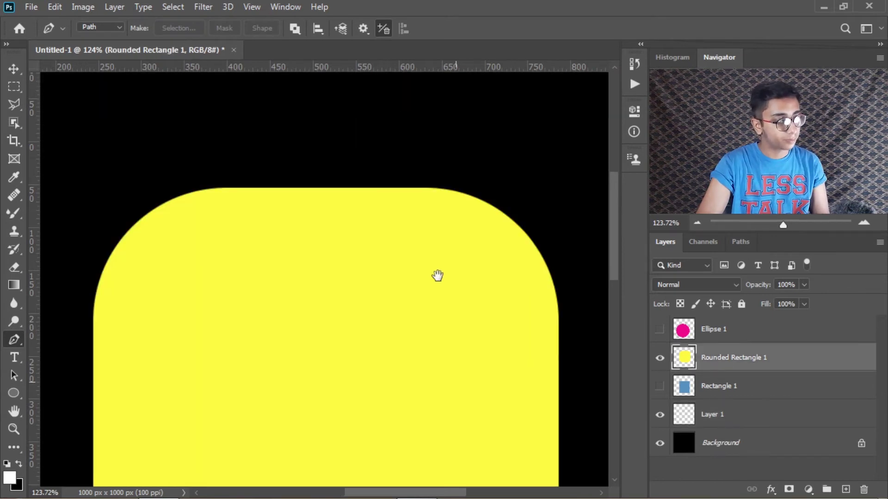
scroll(434, 259, "up", 1)
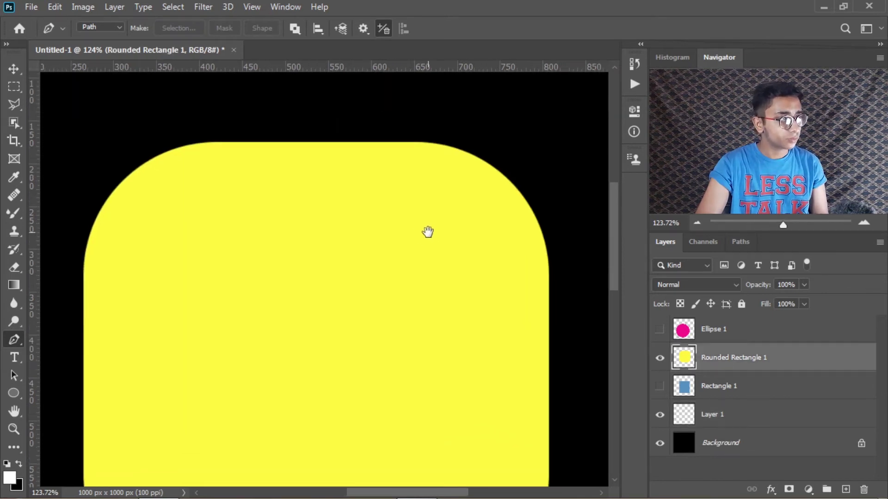
Trace pen anchors along the shape's top edge, around its right corner and down the right edge.
left_click(213, 142)
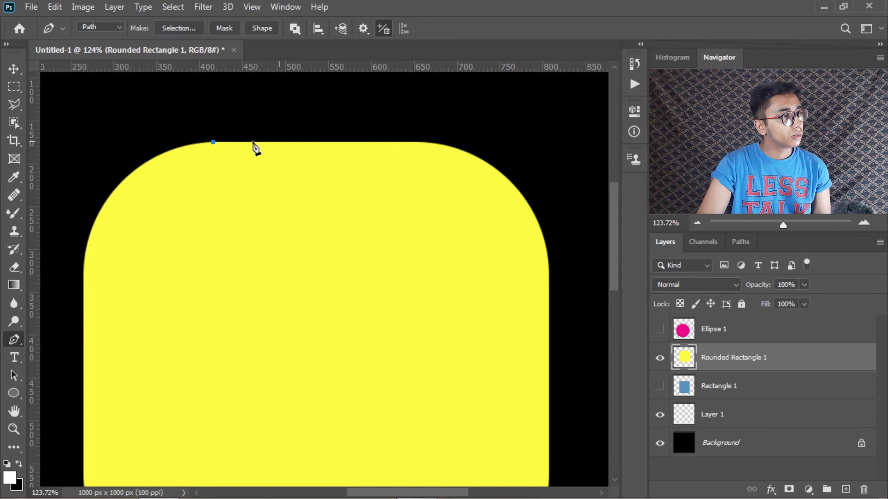
left_click(421, 142)
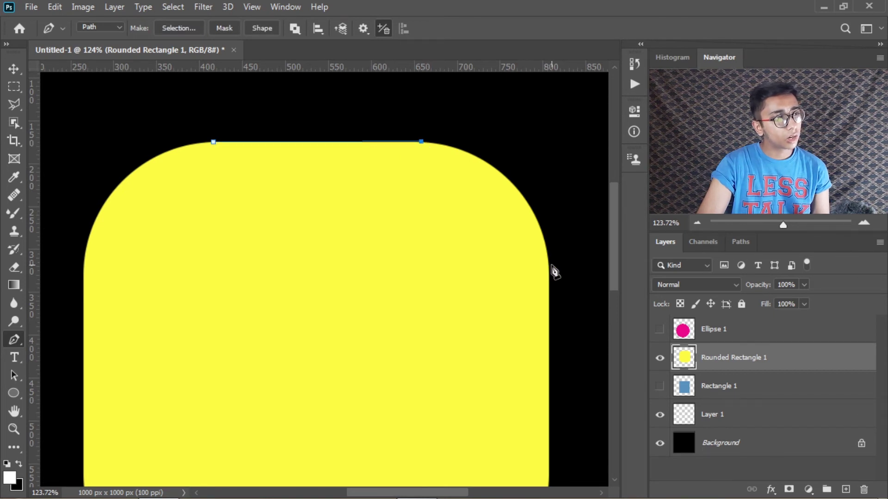
mouse_move(548, 263)
left_mouse_down()
mouse_move(559, 373)
mouse_move(569, 387)
left_mouse_up()
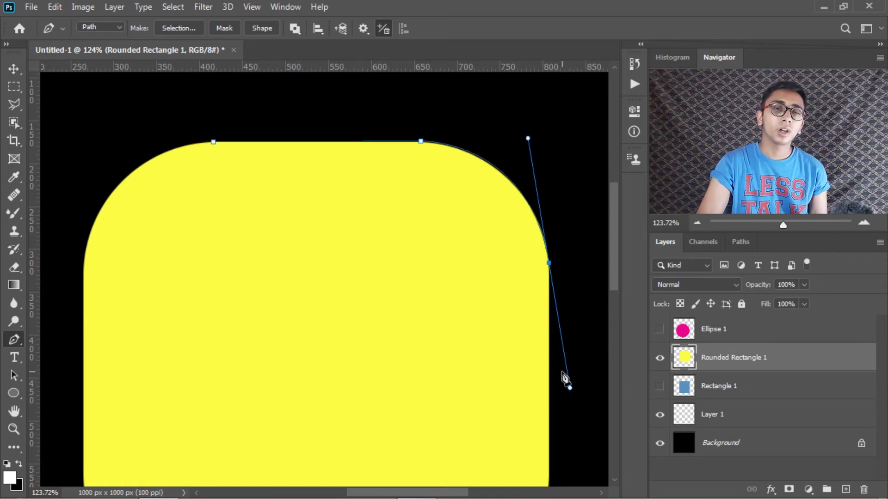
left_click_drag(561, 369, 522, 244)
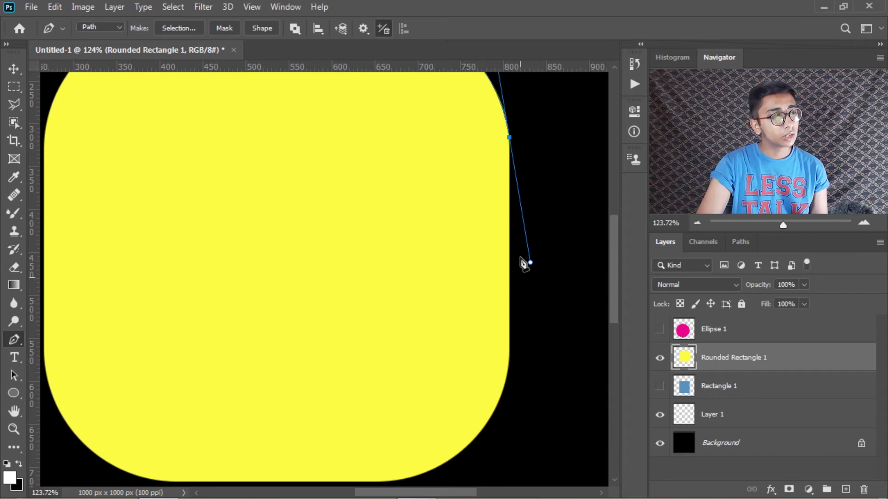
left_click(511, 356)
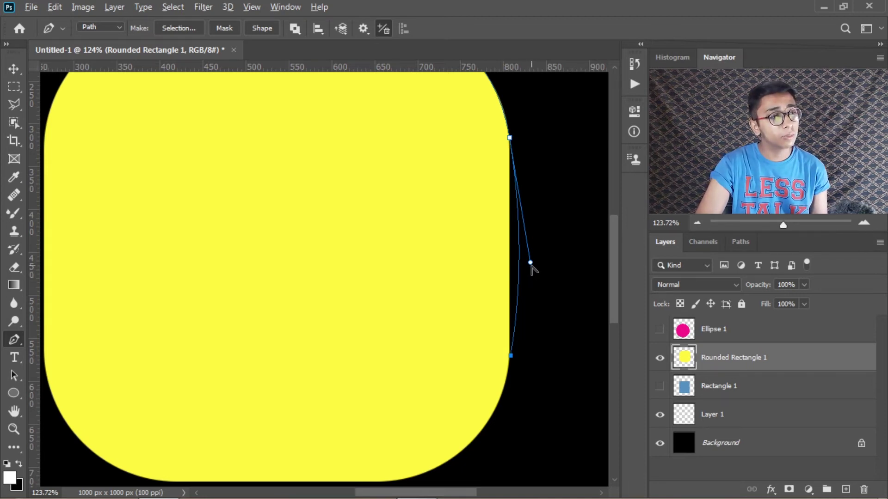
left_click_drag(530, 263, 509, 250)
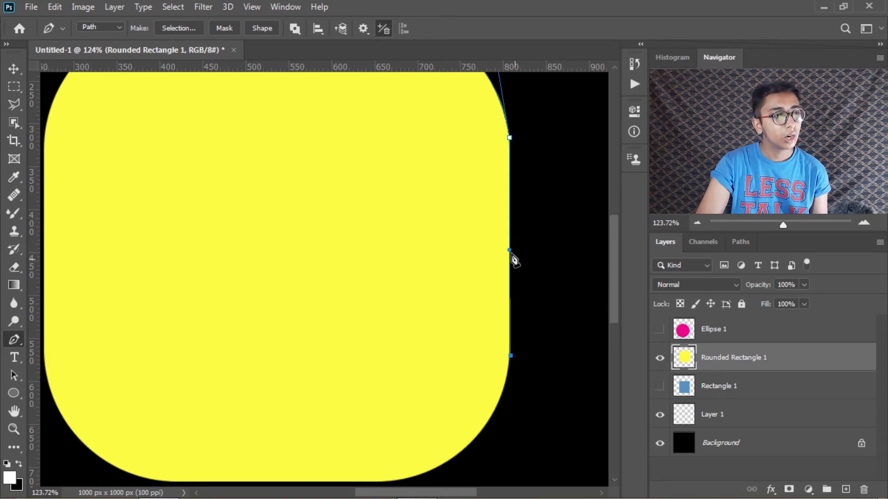
left_click_drag(550, 359, 551, 263)
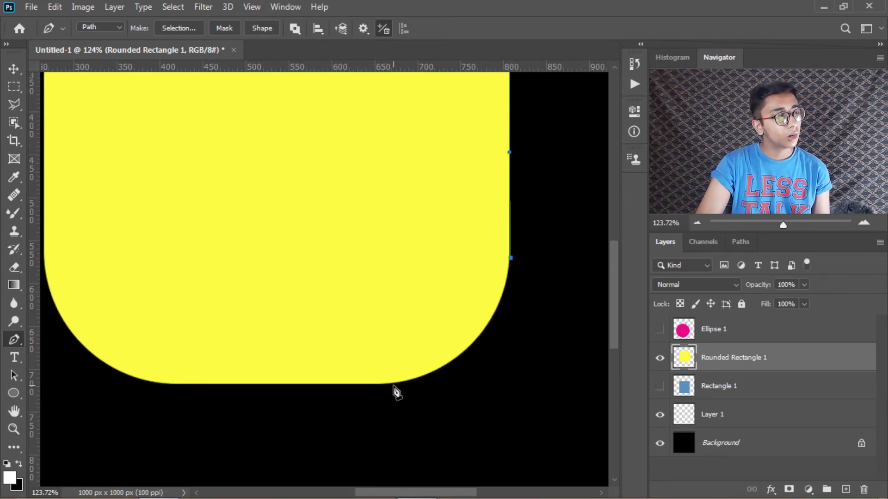
Round the path around the bottom-right corner and extend it along the bottom edge.
mouse_move(383, 384)
left_mouse_down()
mouse_move(241, 411)
mouse_move(281, 384)
mouse_move(267, 387)
left_mouse_up()
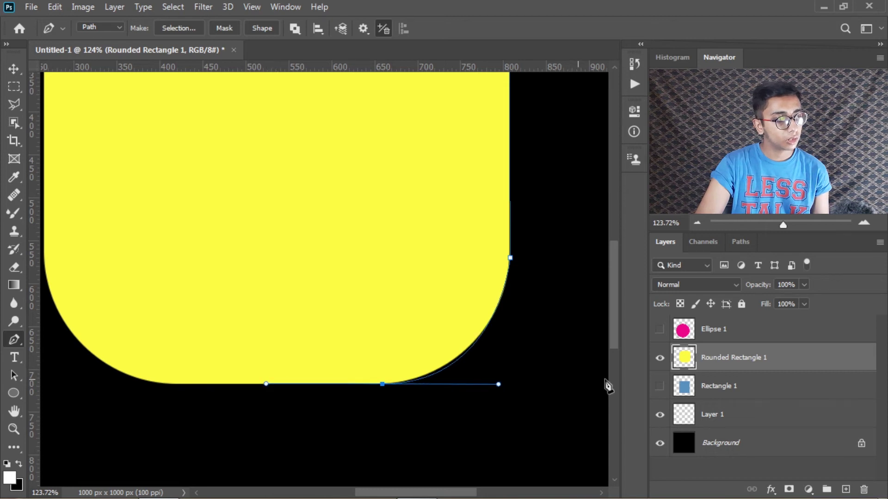
left_click_drag(498, 384, 494, 380)
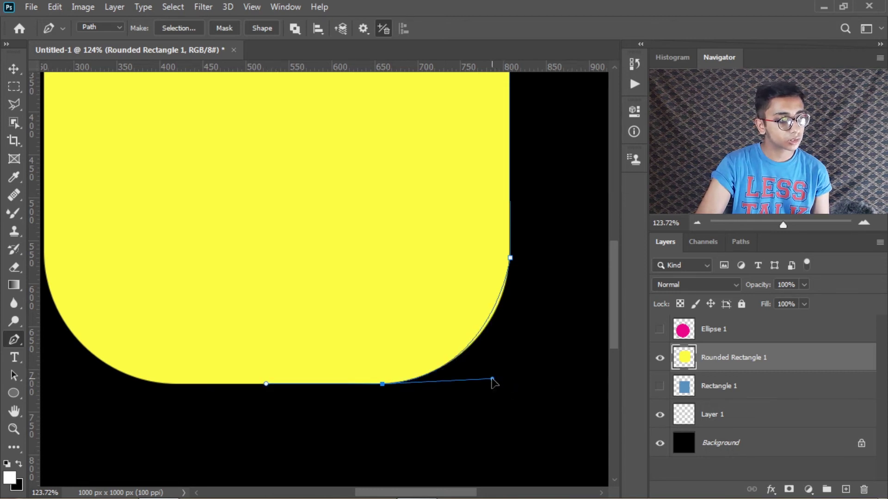
key("alt")
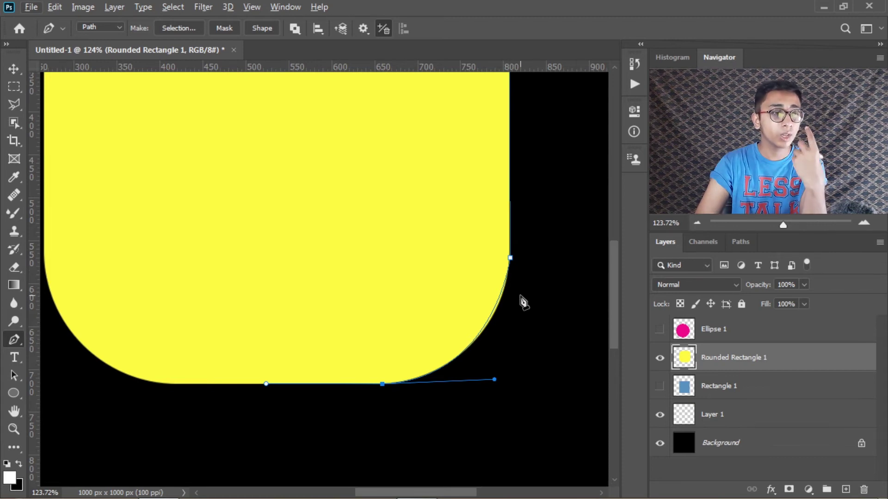
left_click(511, 258)
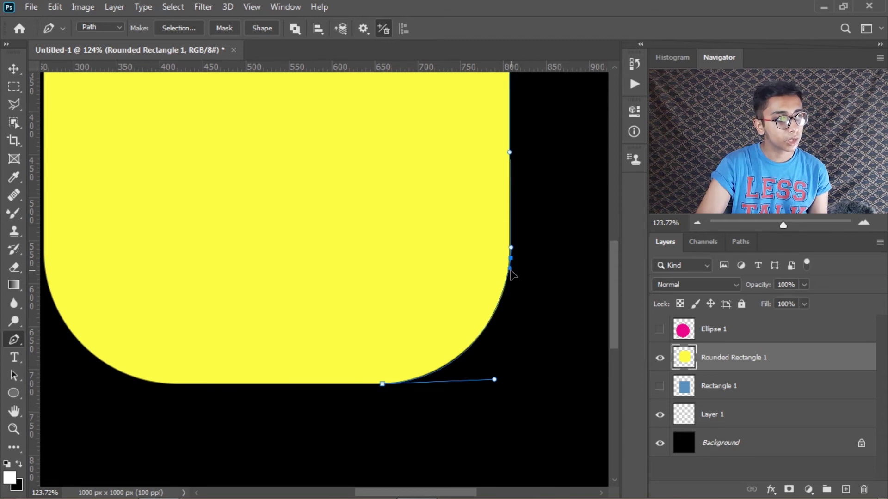
left_click_drag(392, 352, 478, 353)
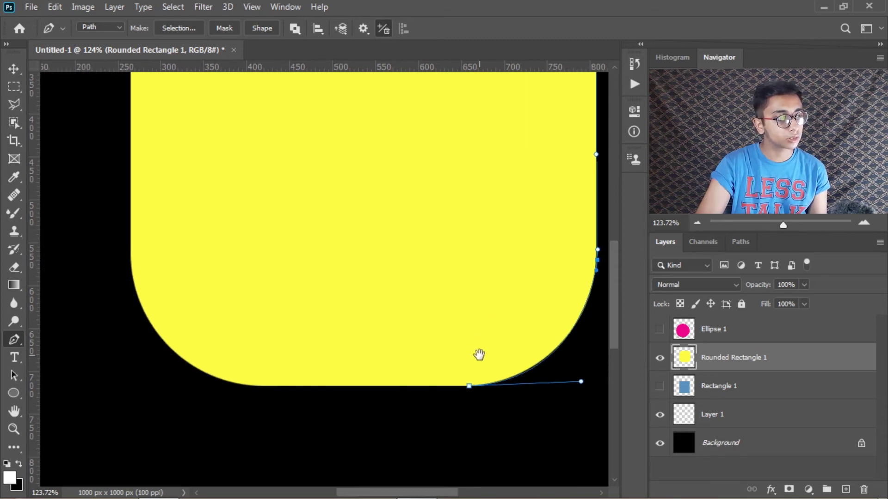
left_click(252, 386)
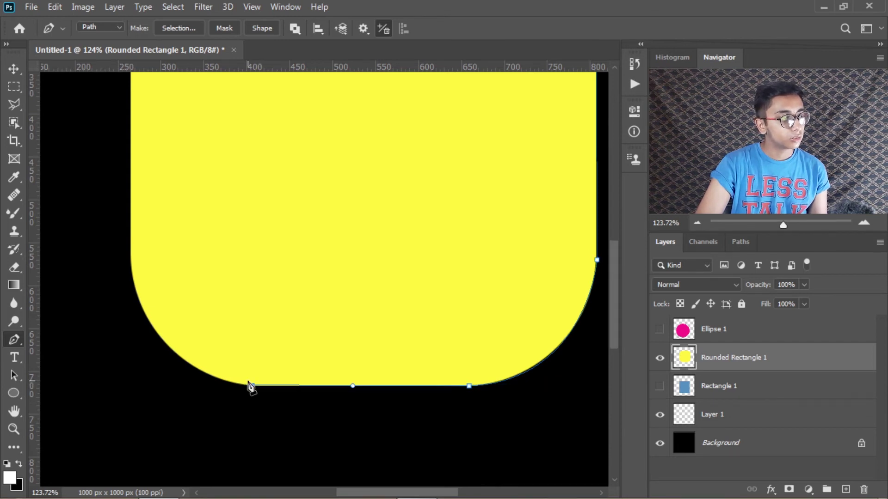
left_click(259, 385)
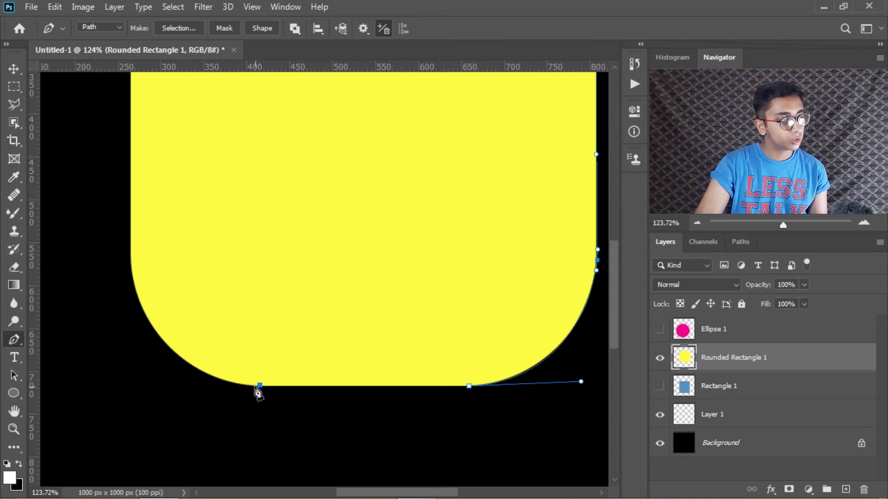
key("ctrl+z")
Curve the path around the bottom-left corner and up the shape's left edge.
left_click_drag(199, 348, 229, 378)
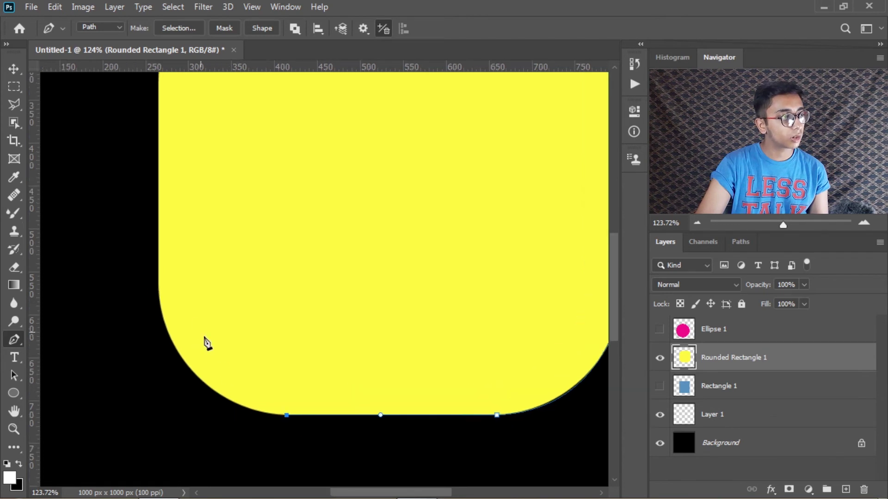
left_click_drag(160, 283, 145, 152)
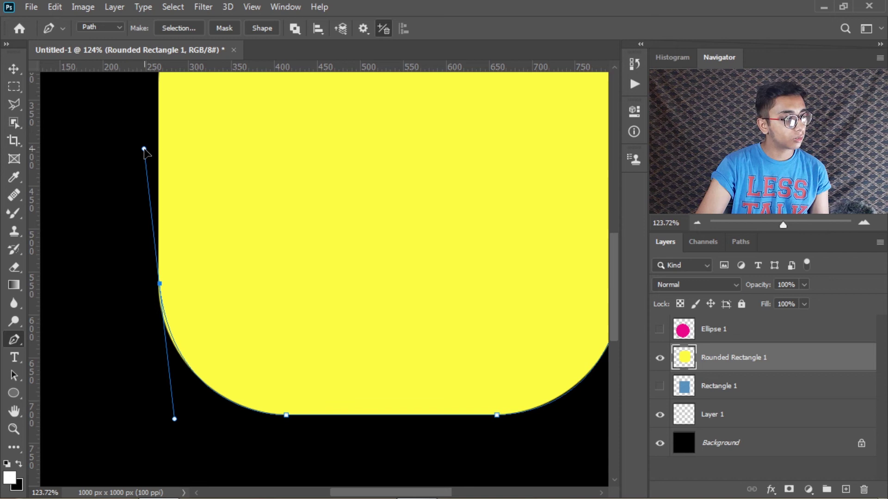
left_click_drag(145, 152, 157, 148)
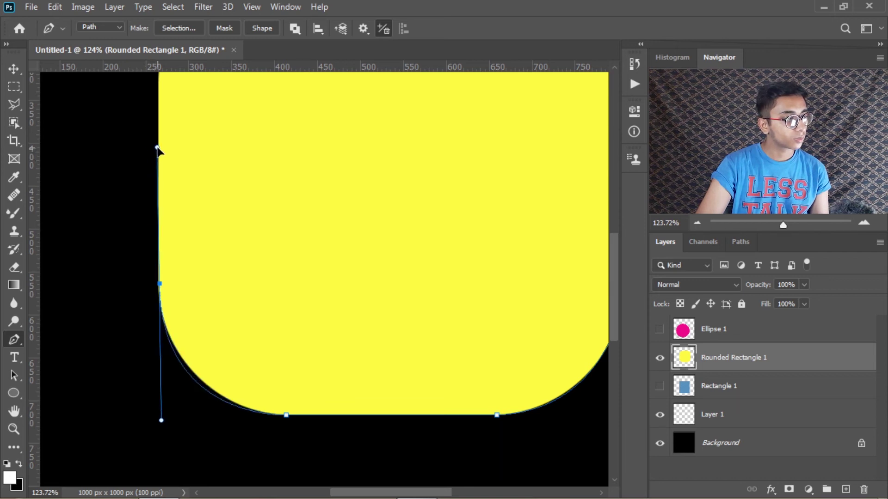
mouse_move(286, 415)
left_mouse_down()
mouse_move(258, 416)
mouse_move(255, 396)
mouse_move(257, 409)
left_mouse_up()
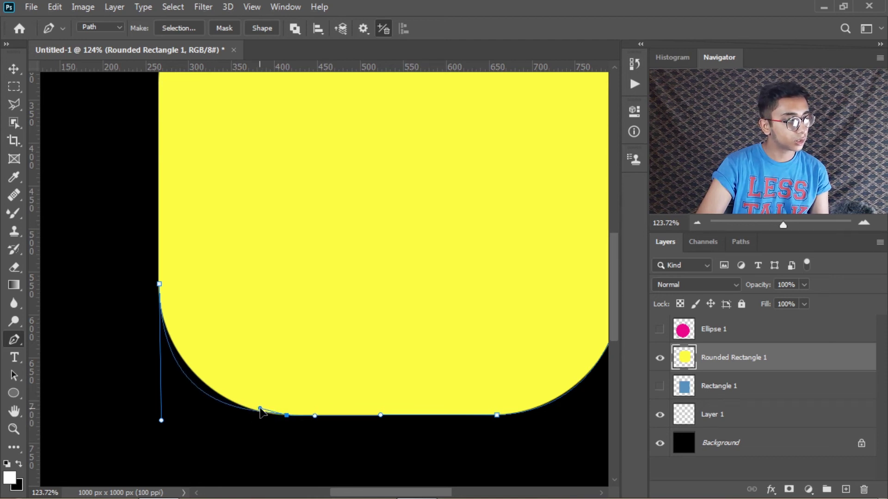
left_click_drag(161, 421, 170, 406)
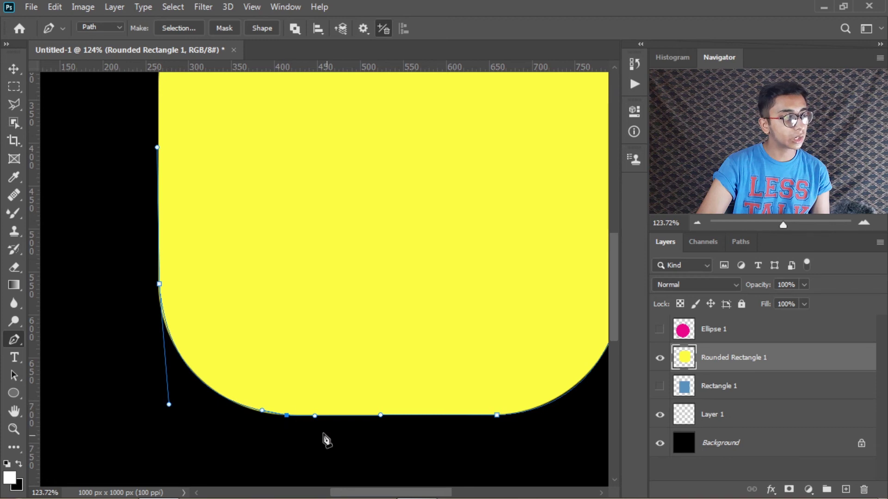
Curve the path around the top-left corner to complete the outline, zoom out, and deselect it.
left_click_drag(261, 330, 282, 442)
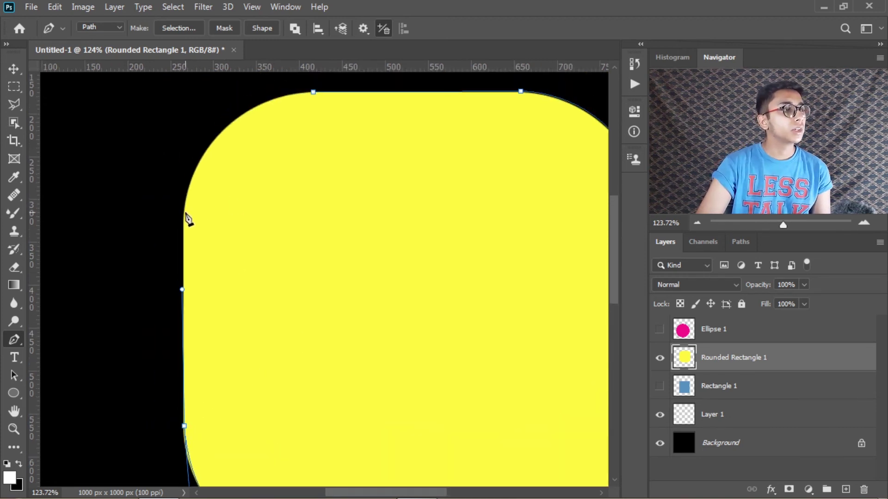
left_click_drag(184, 214, 184, 190)
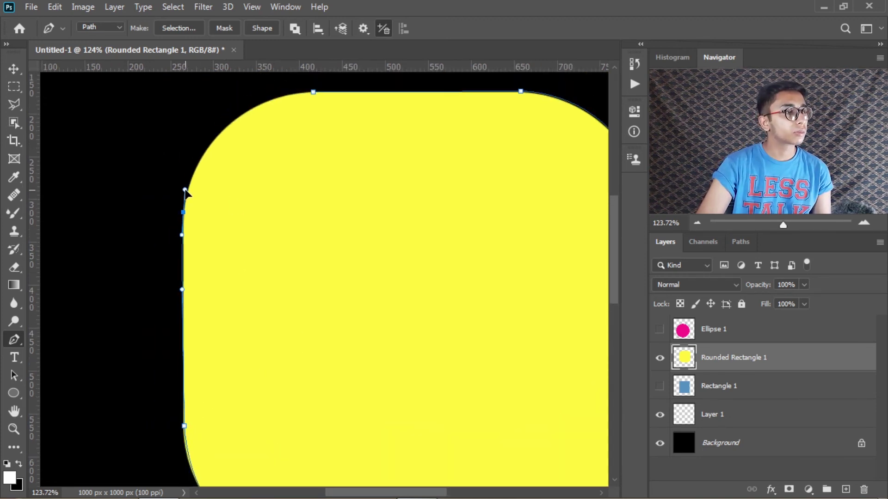
left_click_drag(313, 92, 433, 83)
scroll(317, 283, "down", 3)
scroll(420, 298, "down", 2)
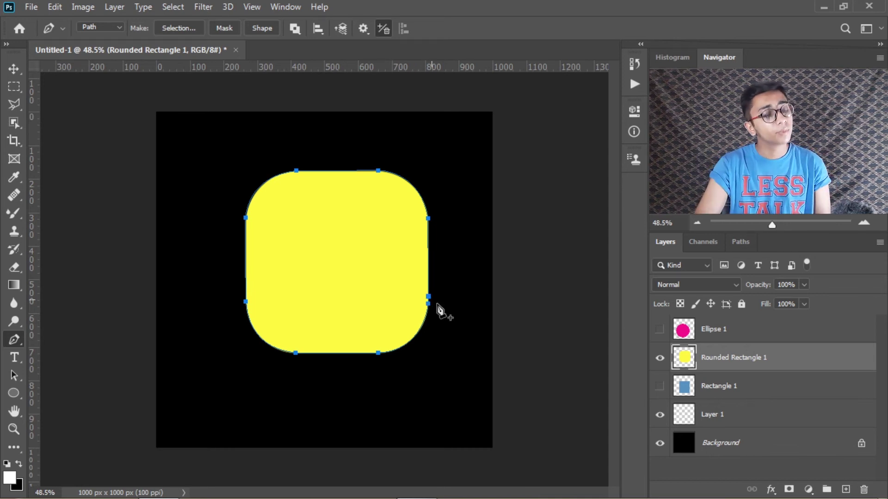
key("Escape")
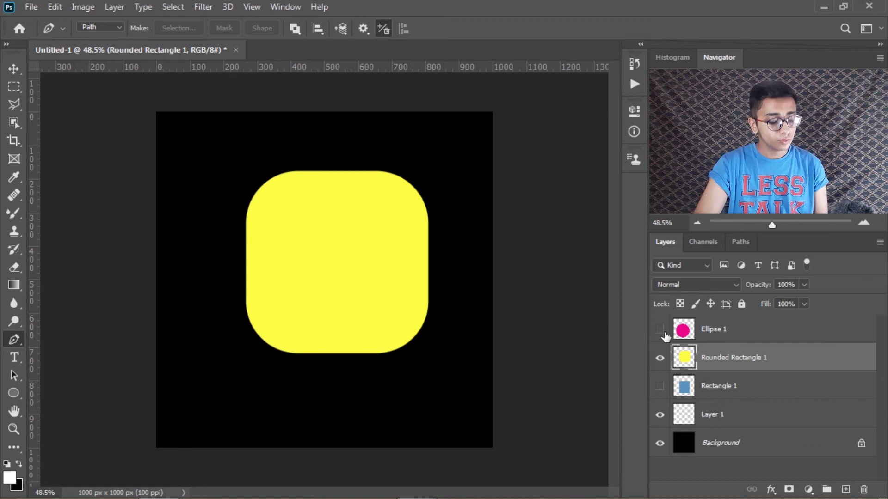
Show only Ellipse 1 and move the magenta circle up and to the right.
left_click(660, 329, "alt")
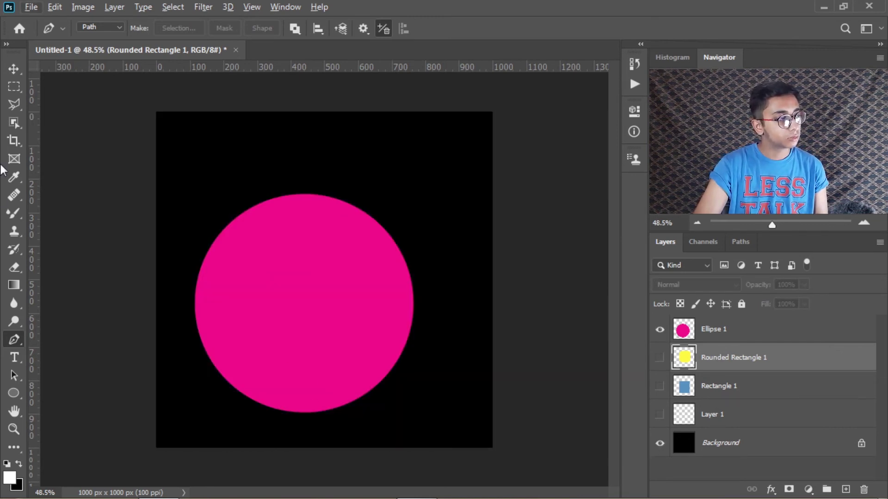
key("v")
key("alt+v")
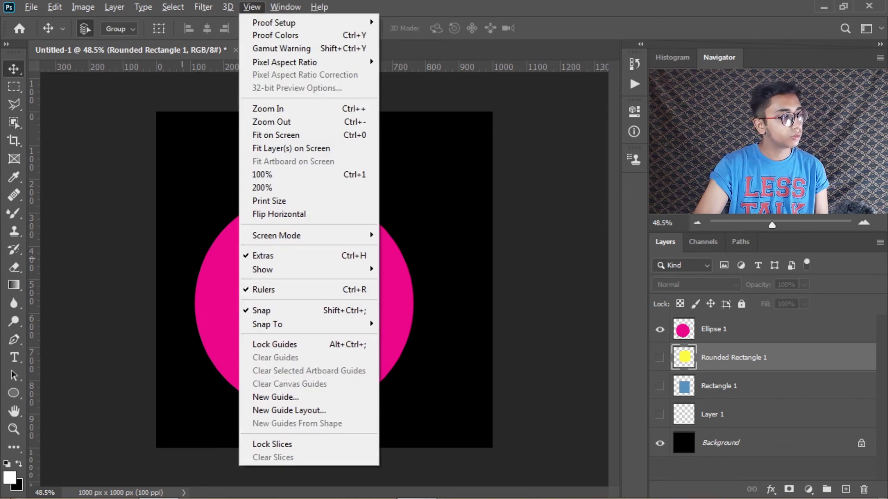
left_click(201, 277)
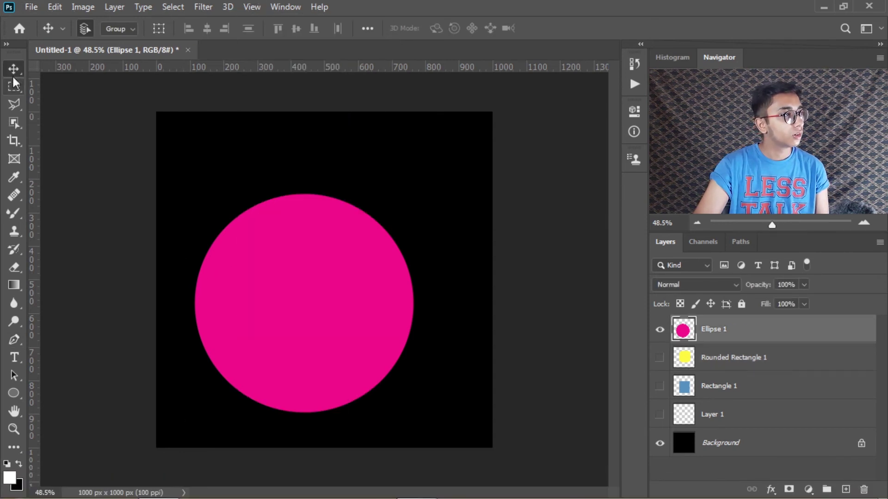
left_click_drag(326, 335, 352, 306)
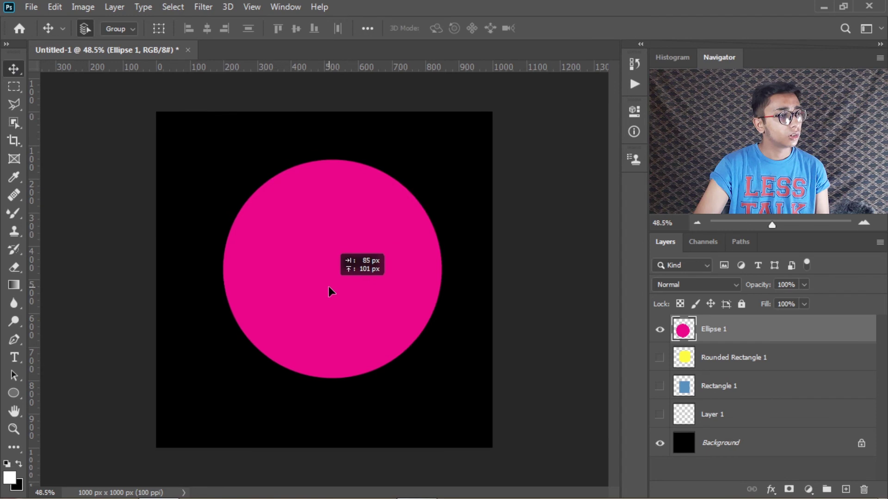
left_click(15, 340)
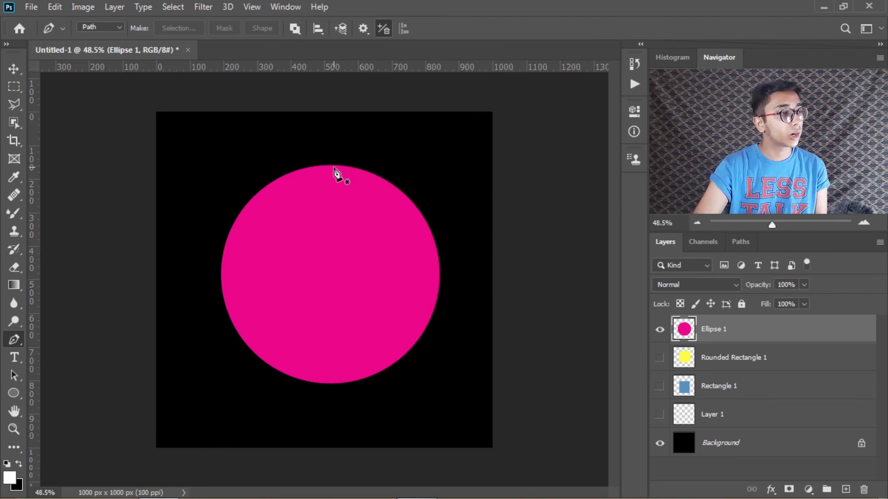
Close a path of anchors around the circle and drag handles so each segment hugs its edge.
left_click(332, 166)
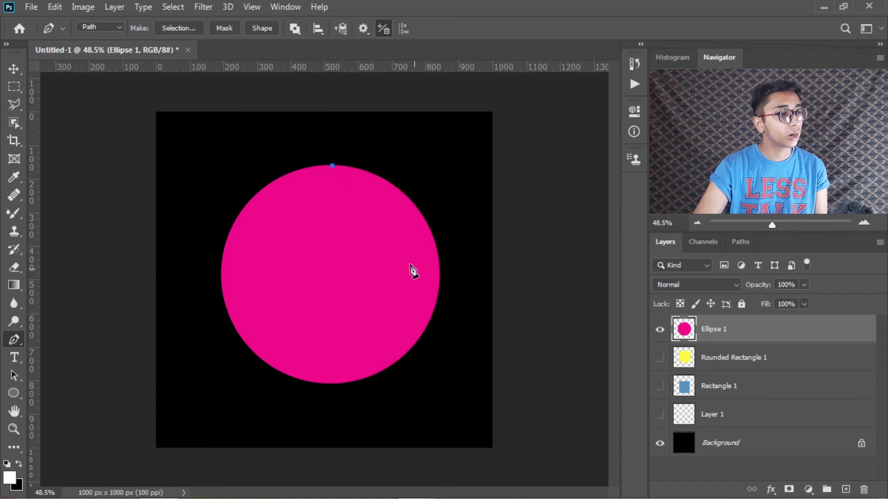
left_click(439, 280)
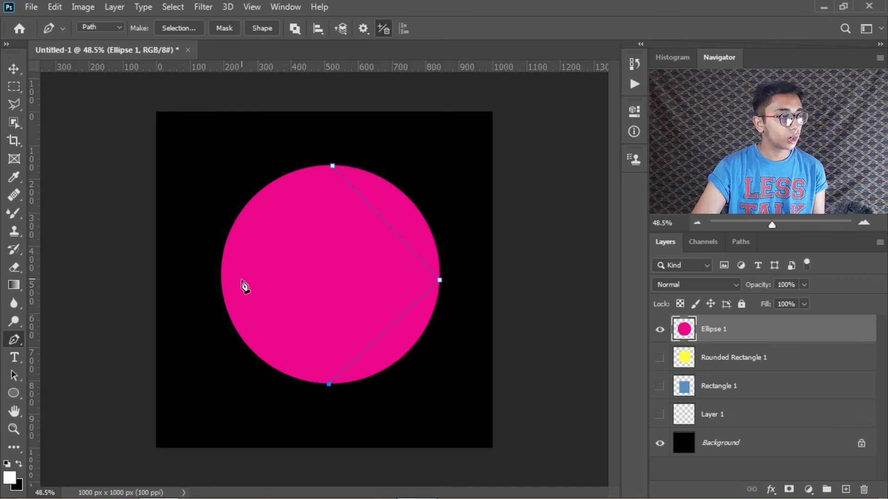
left_click(333, 165)
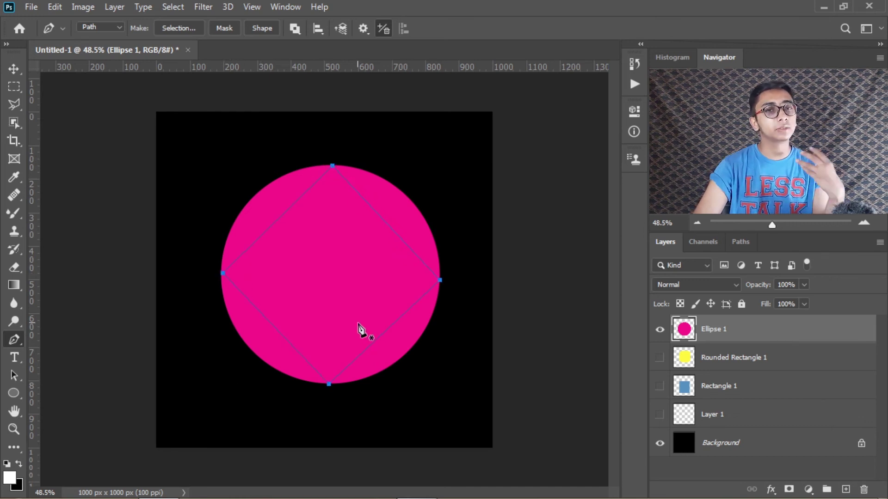
left_click_drag(354, 165, 440, 167)
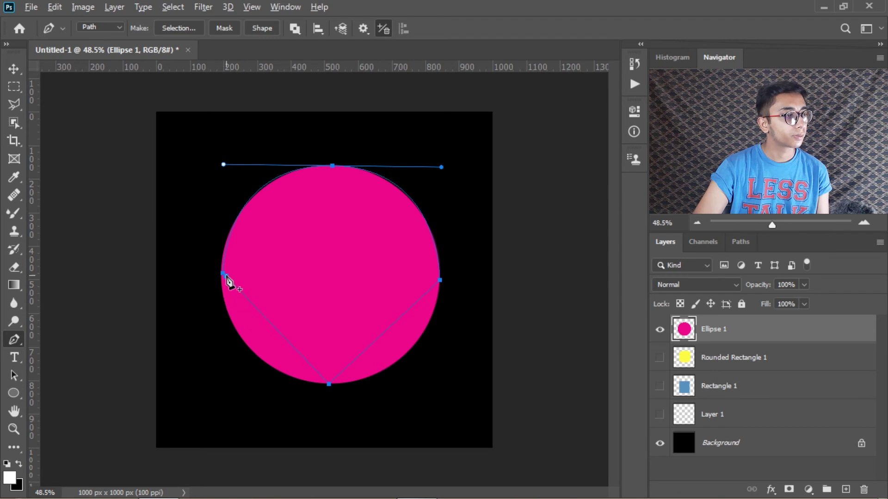
mouse_move(224, 275)
left_mouse_down()
mouse_move(220, 289)
mouse_move(224, 170)
left_mouse_up()
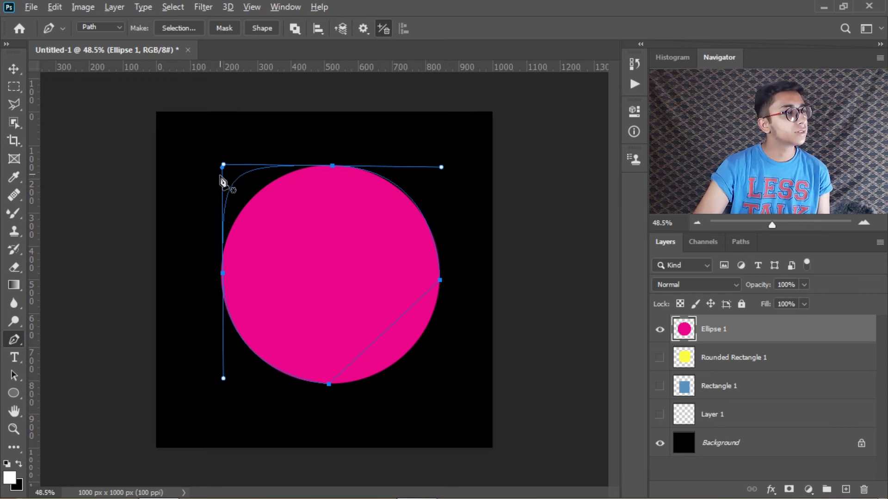
mouse_move(221, 170)
left_mouse_down()
mouse_move(235, 194)
mouse_move(223, 272)
left_mouse_up()
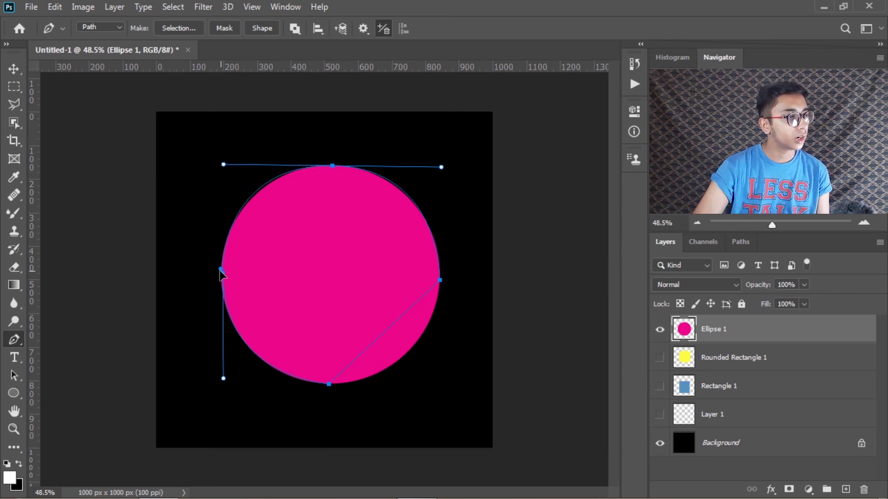
left_click_drag(224, 164, 228, 166)
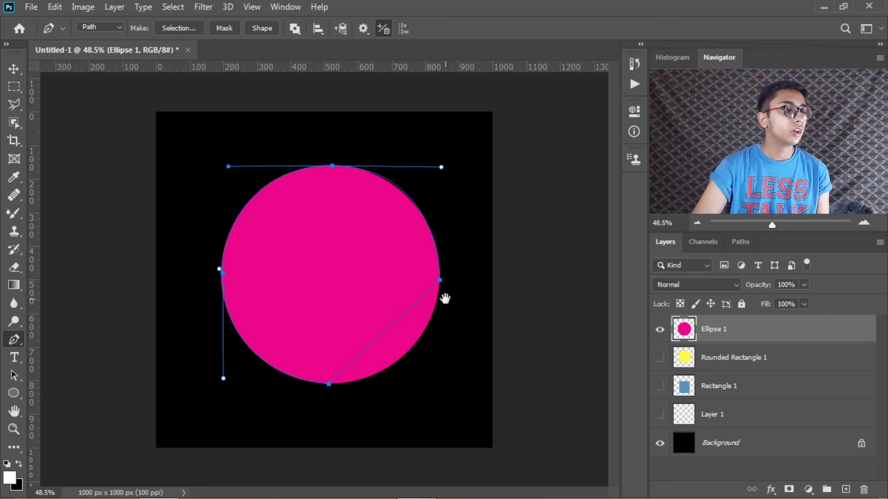
mouse_move(330, 384)
left_mouse_down()
mouse_move(356, 387)
mouse_move(231, 390)
left_mouse_up()
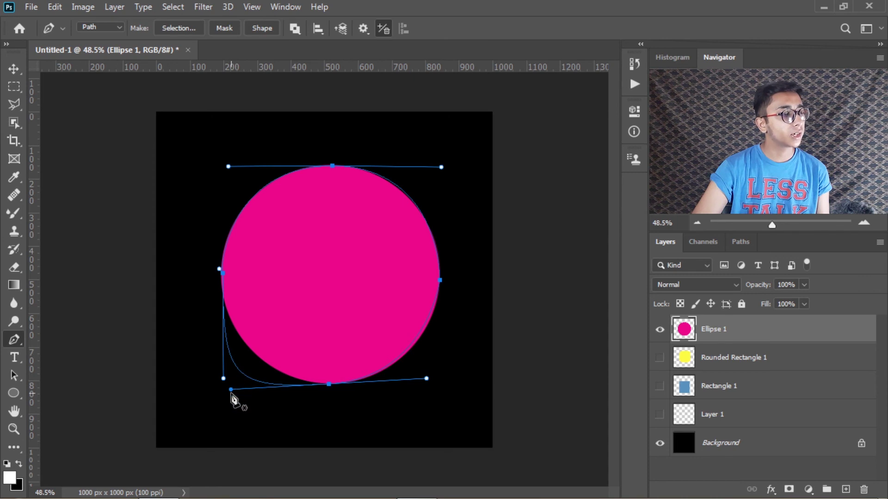
left_click_drag(230, 391, 326, 388)
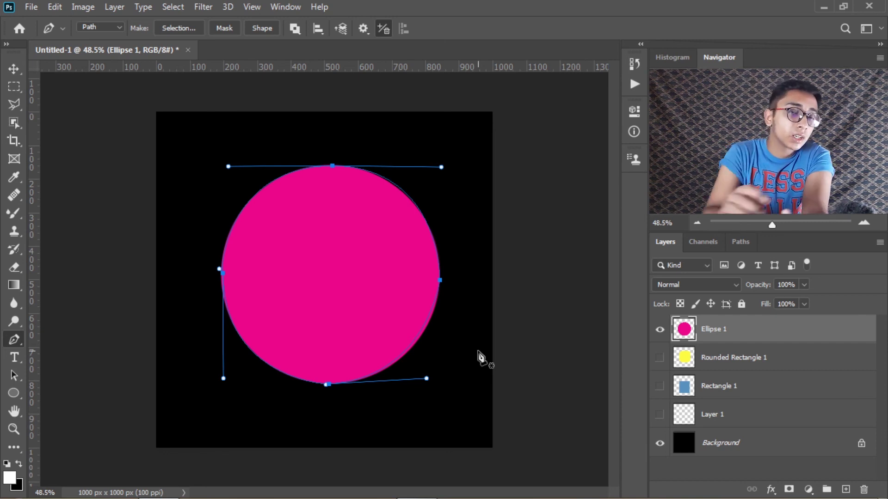
Make a selection from the circle's path with no feathering, then toggle between path and selection.
right_click(371, 240)
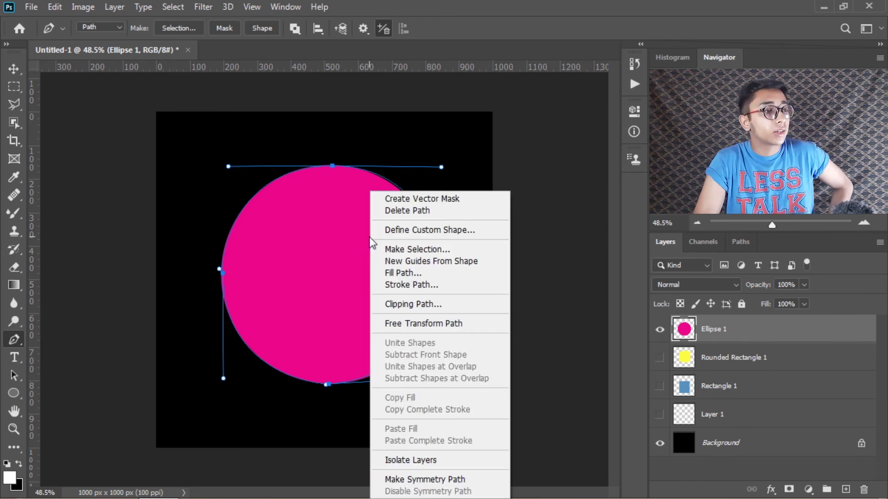
left_click(401, 251)
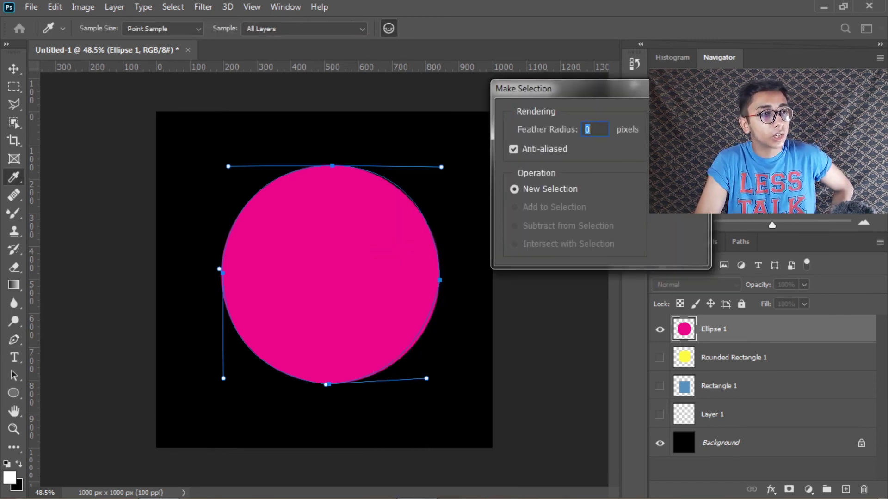
key("Return")
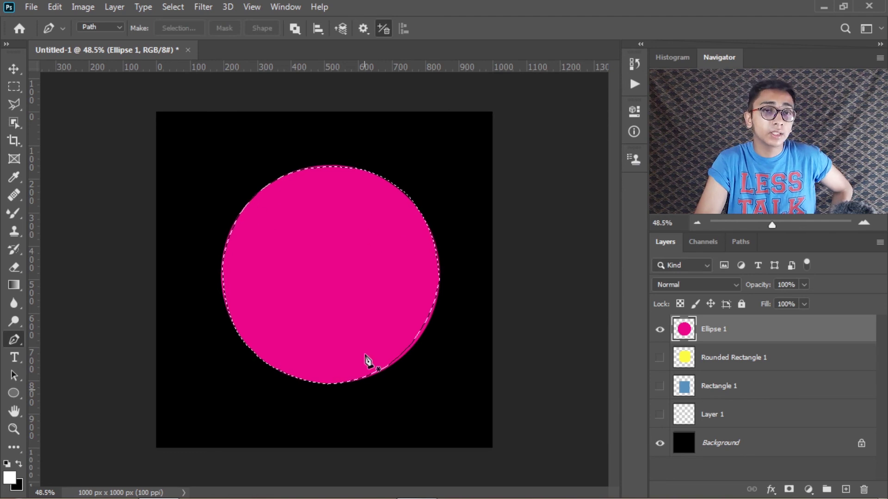
key("ctrl+d")
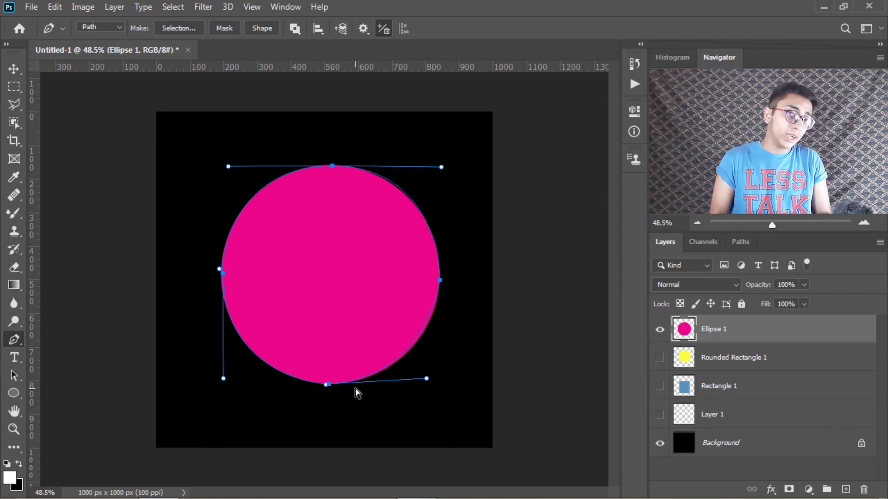
key("ctrl+Return")
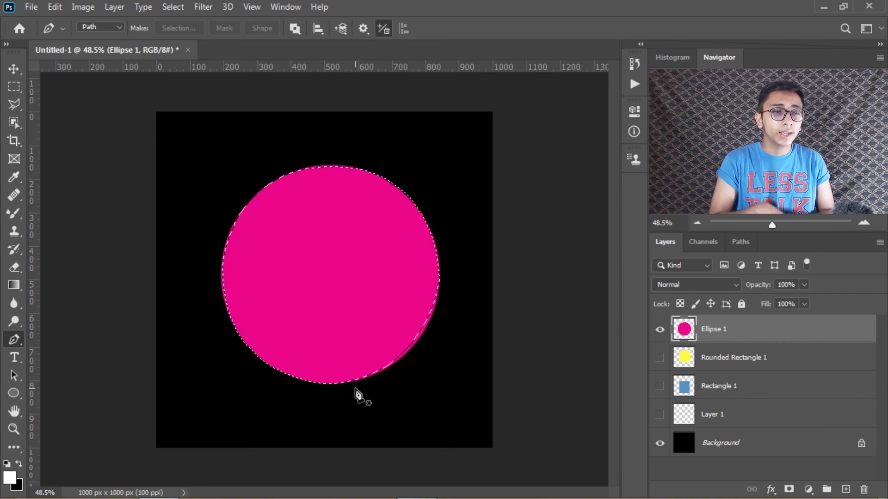
key("ctrl+z")
key("ctrl+z")
key("ctrl+z")
key("ctrl+z")
key("ctrl+z")
key("ctrl+z")
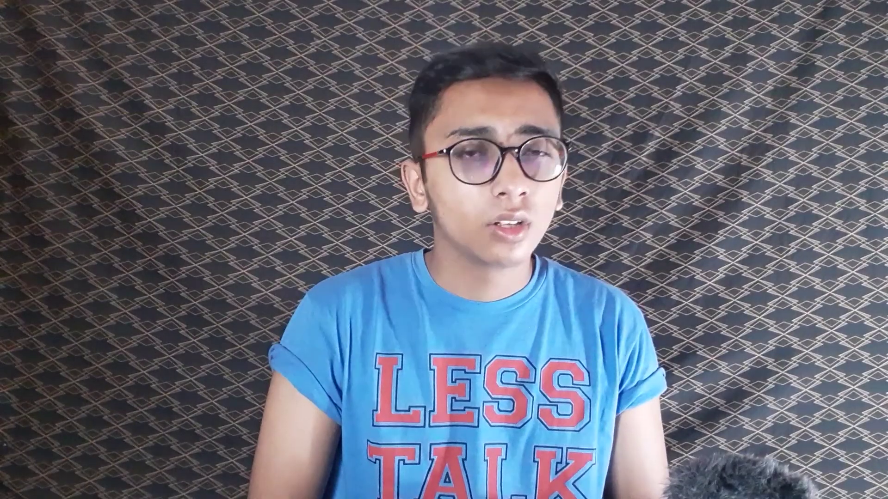